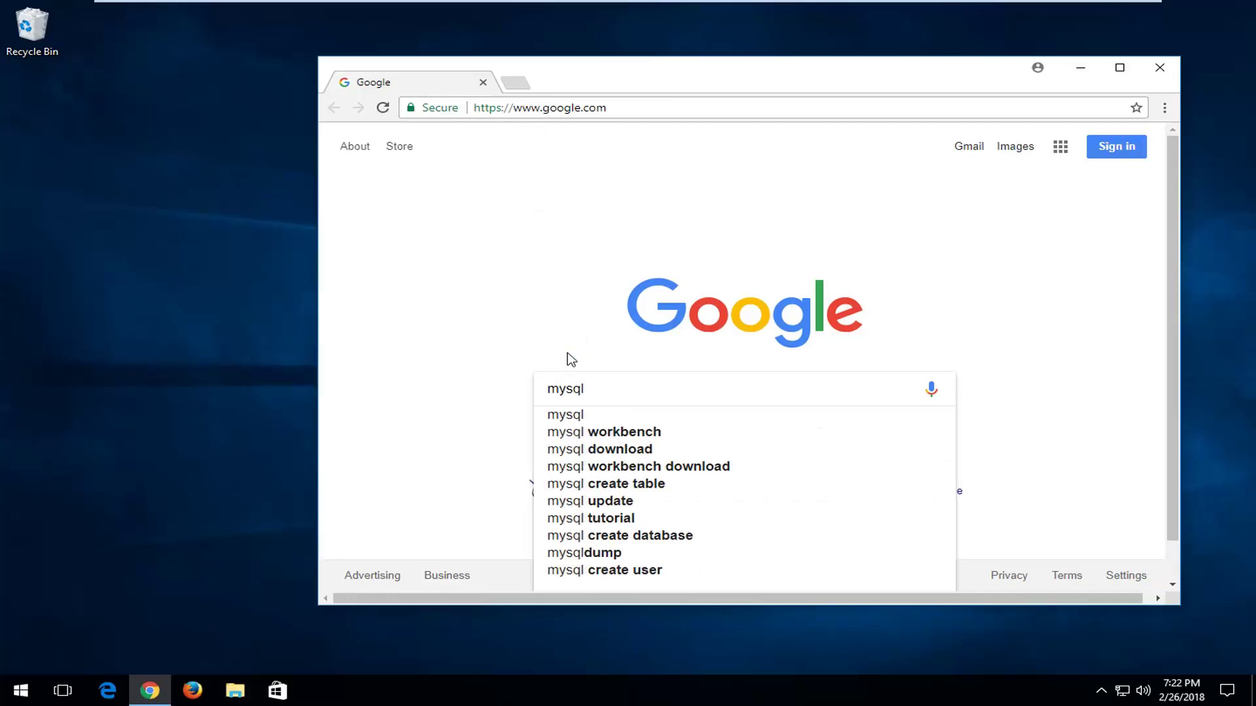
# - Search Google for mysql and open the Downloads page of mysql.com from the results
pyautogui.press('Return')
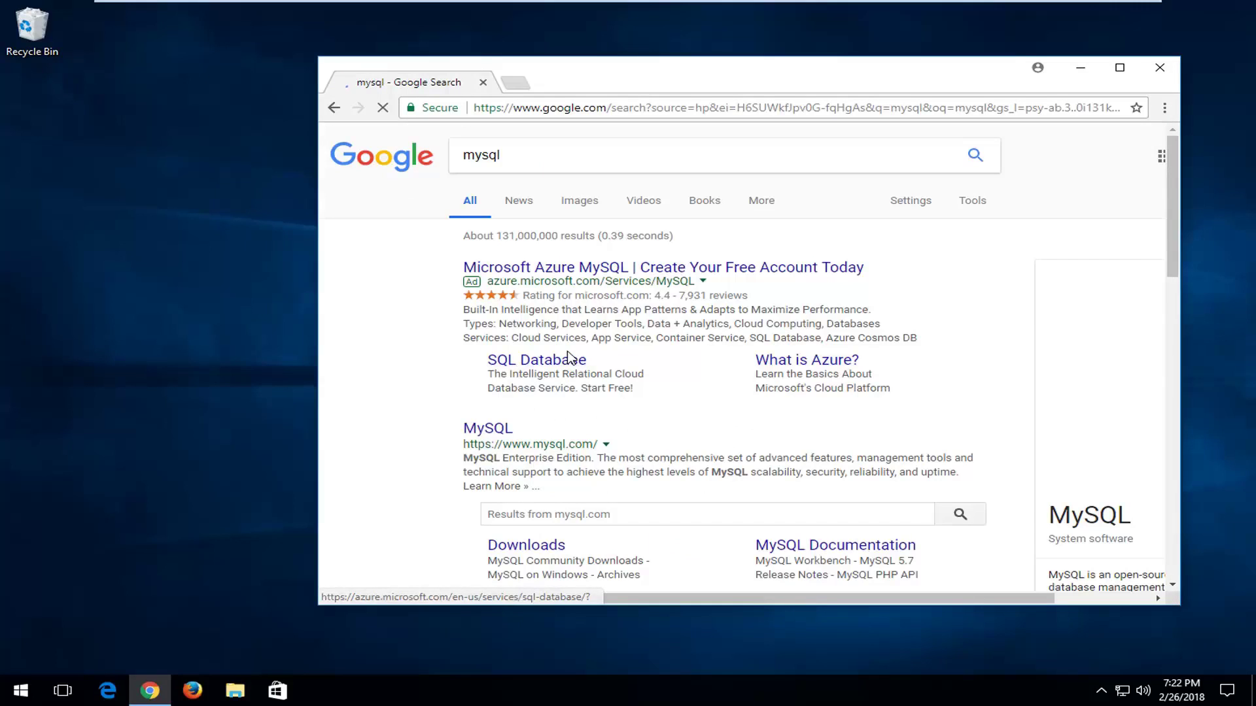
pyautogui.scroll(-2, 569, 359)
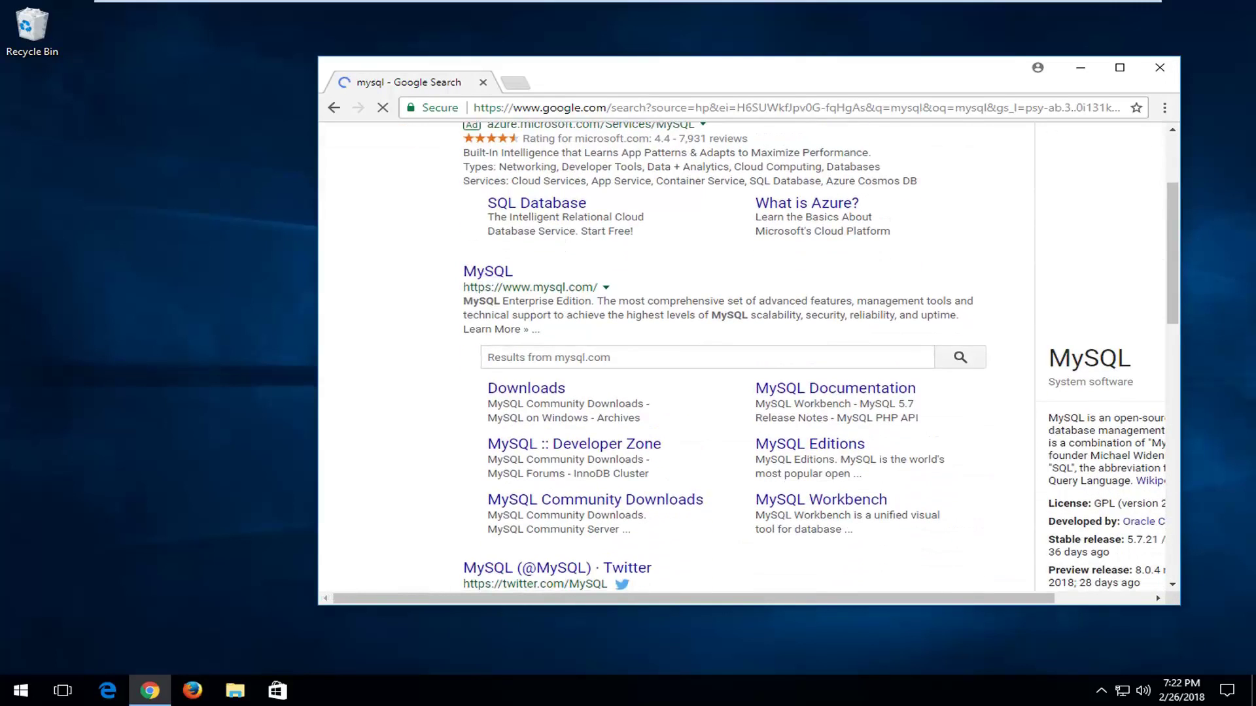
pyautogui.click(553, 391)
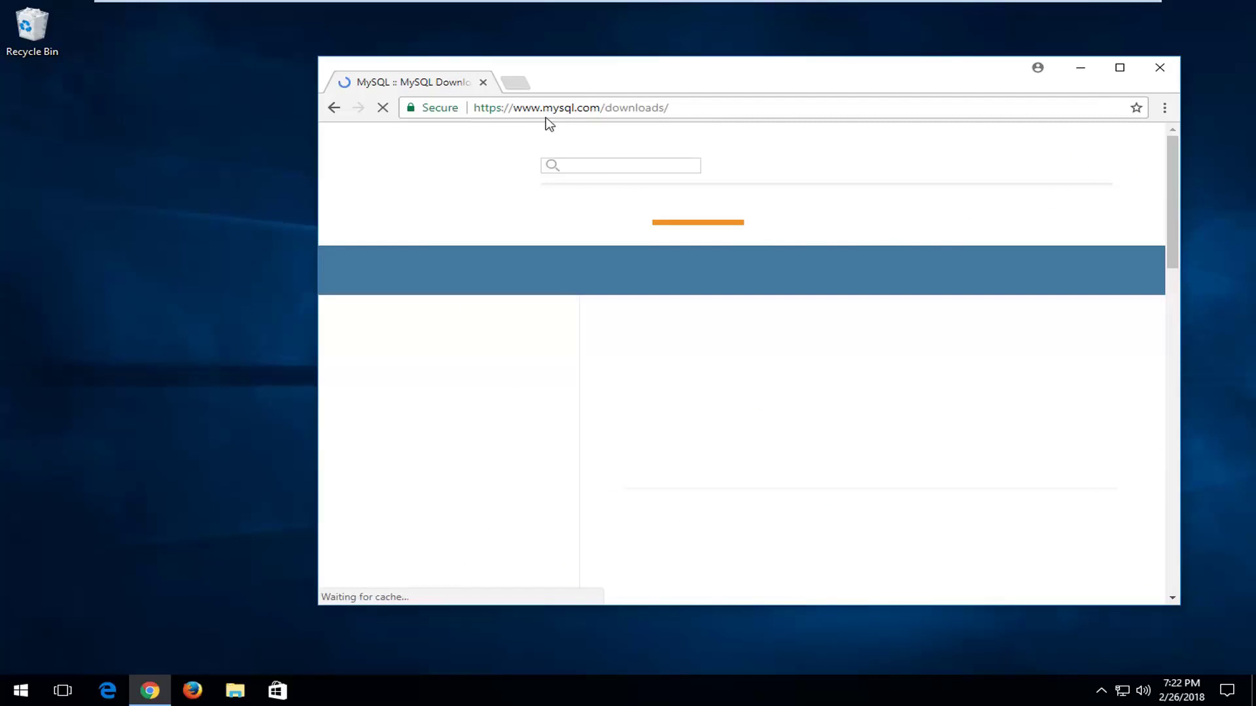
# - Open the Community (GPL) Downloads page listed under MySQL Community Edition
pyautogui.scroll(-9, 718, 312)
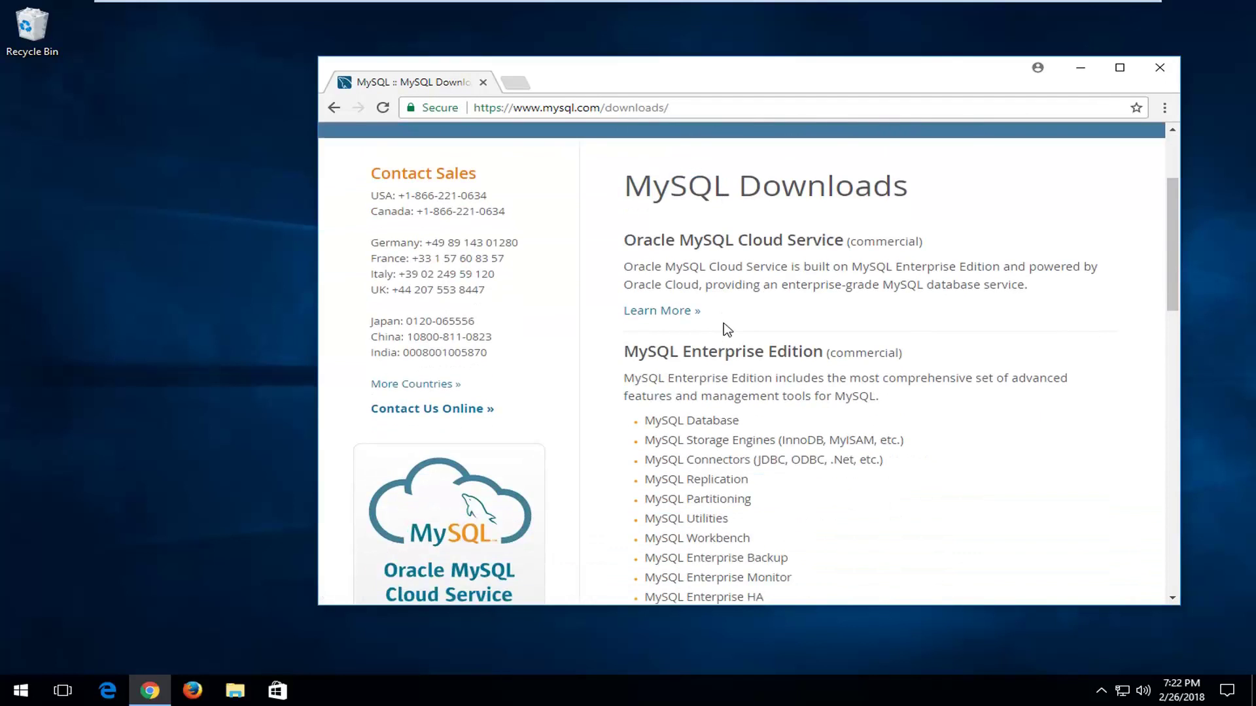
pyautogui.scroll(-3, 713, 351)
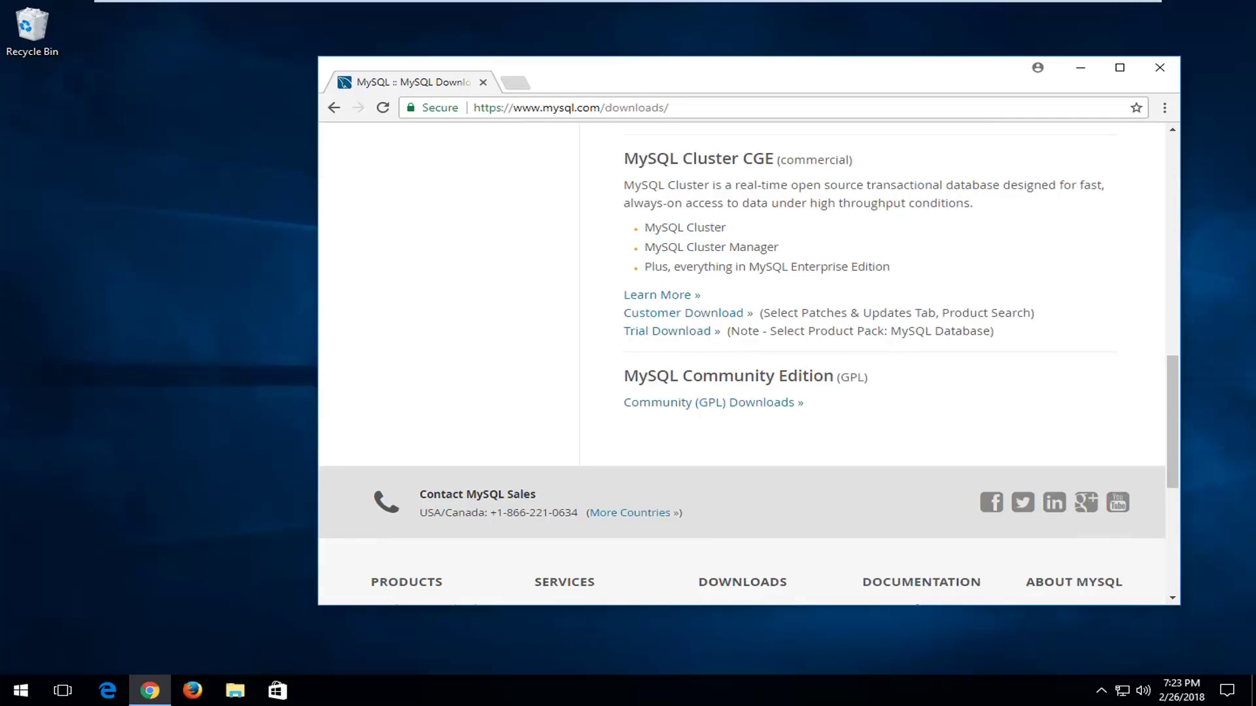
pyautogui.doubleClick(885, 377)
pyautogui.click(874, 395)
pyautogui.click(681, 406)
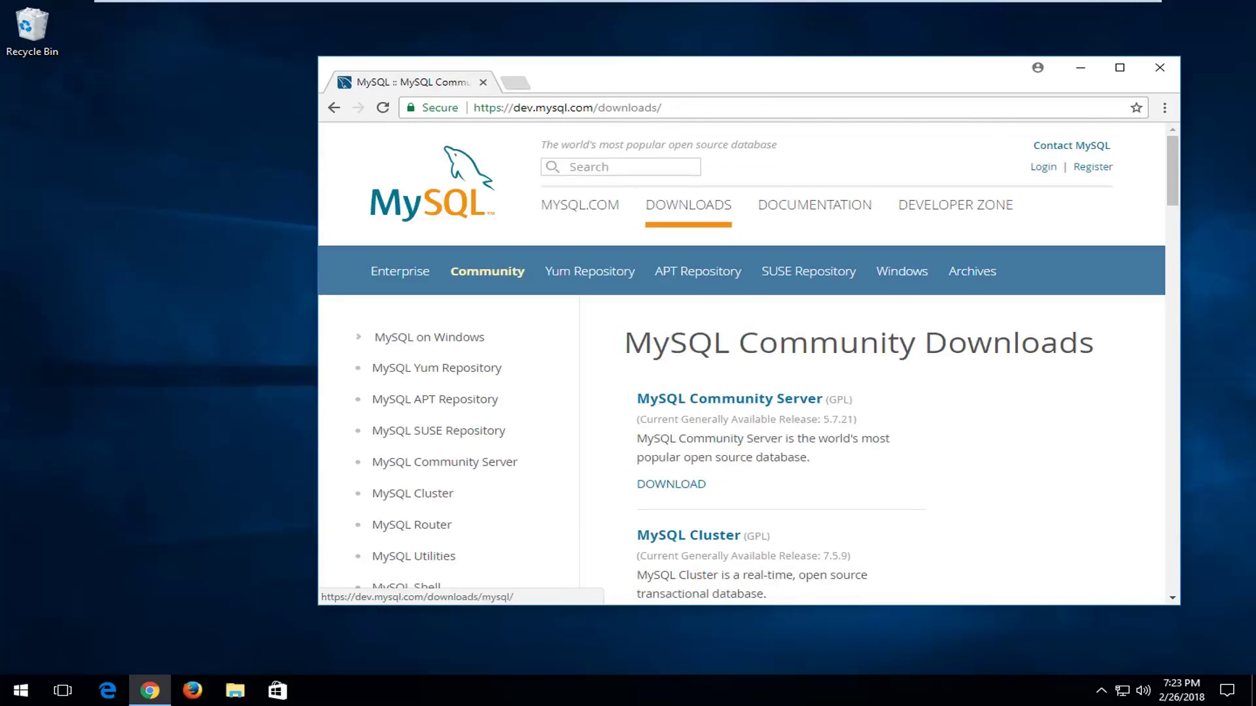
# - Open the download page for MySQL Community Server
pyautogui.scroll(-1, 913, 371)
pyautogui.scroll(-1, 913, 372)
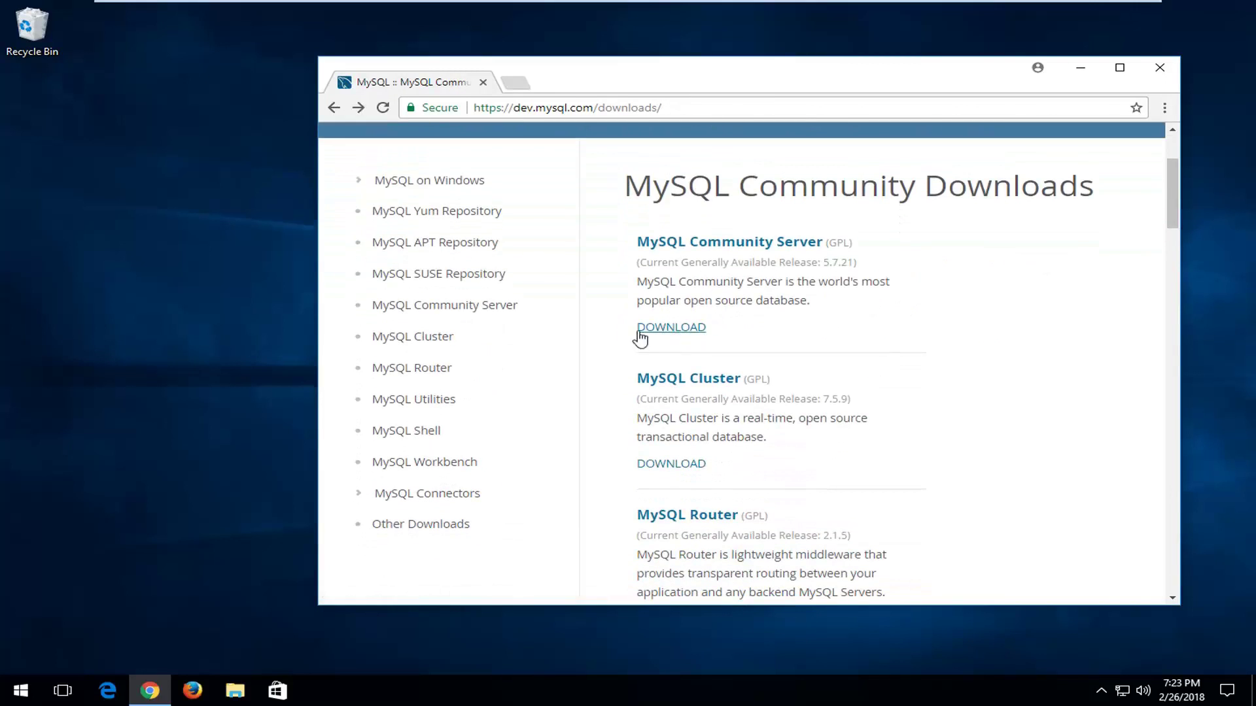
pyautogui.click(670, 328)
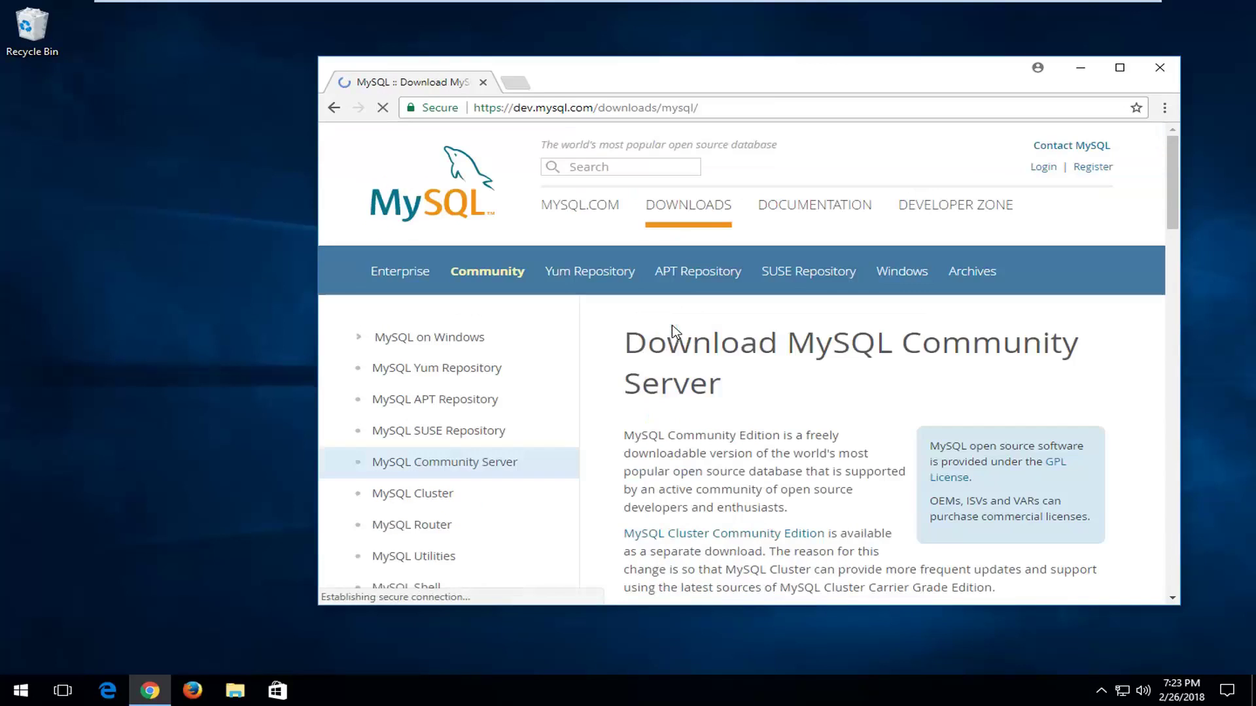
# - Choose Microsoft Windows as the operating system and Windows (x86, 32-bit) as the OS version for MySQL Community Server 5.7.21
pyautogui.scroll(-3, 673, 327)
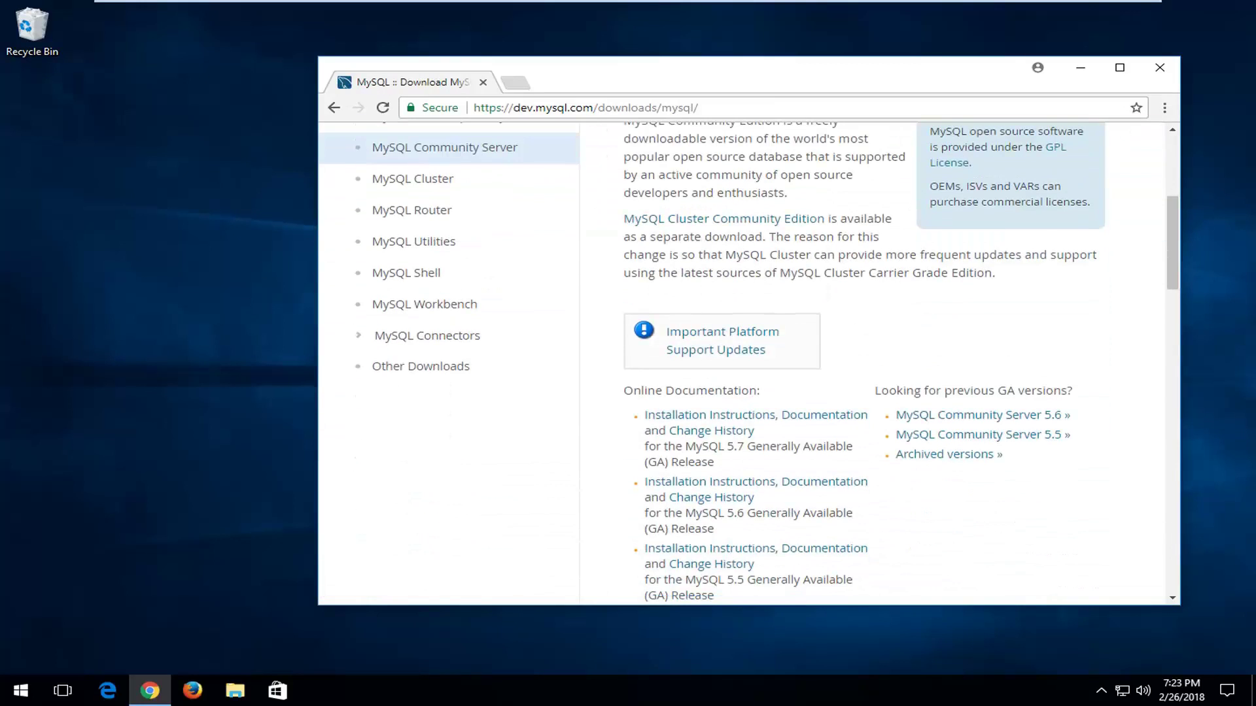
pyautogui.scroll(-2, 848, 311)
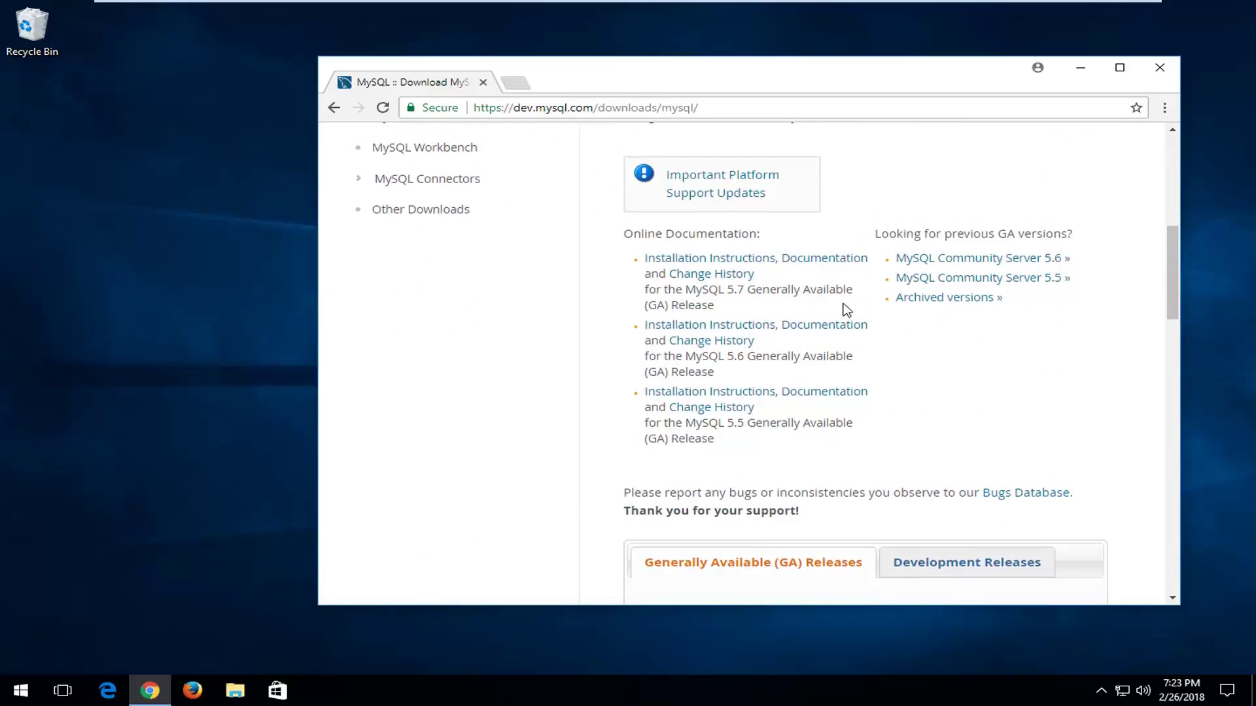
pyautogui.scroll(-3, 847, 311)
pyautogui.scroll(-1, 843, 309)
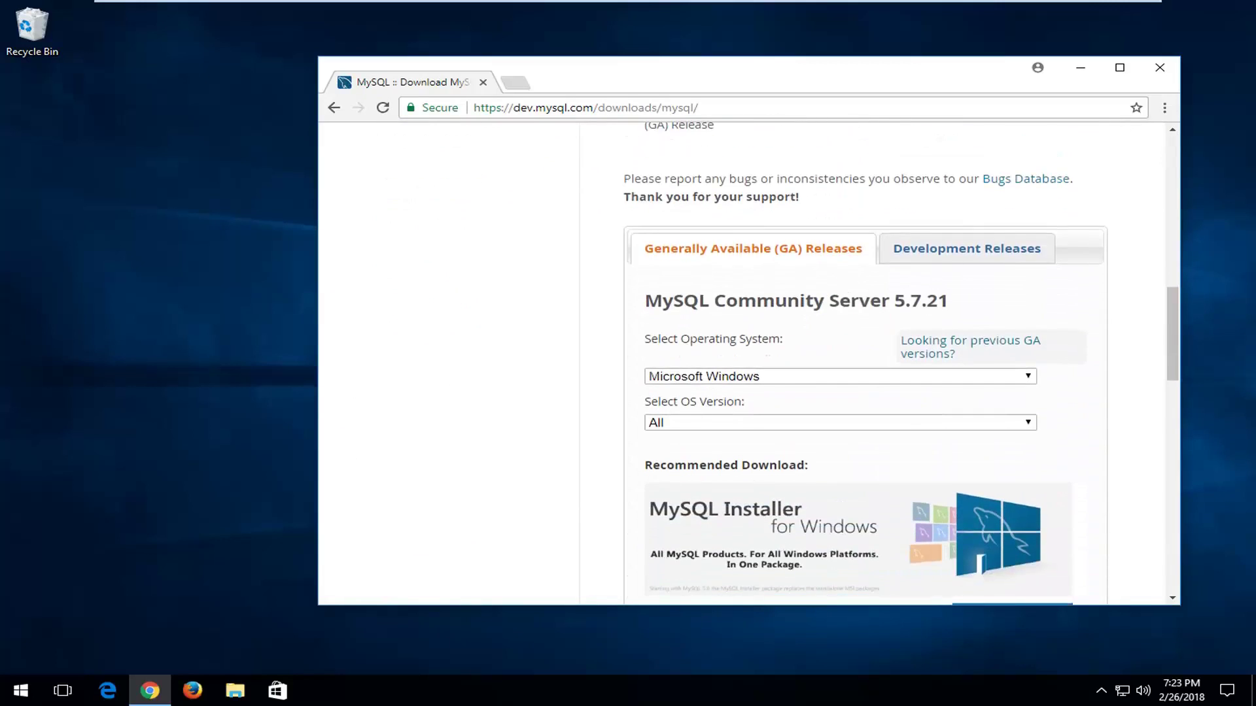
pyautogui.scroll(-1, 703, 301)
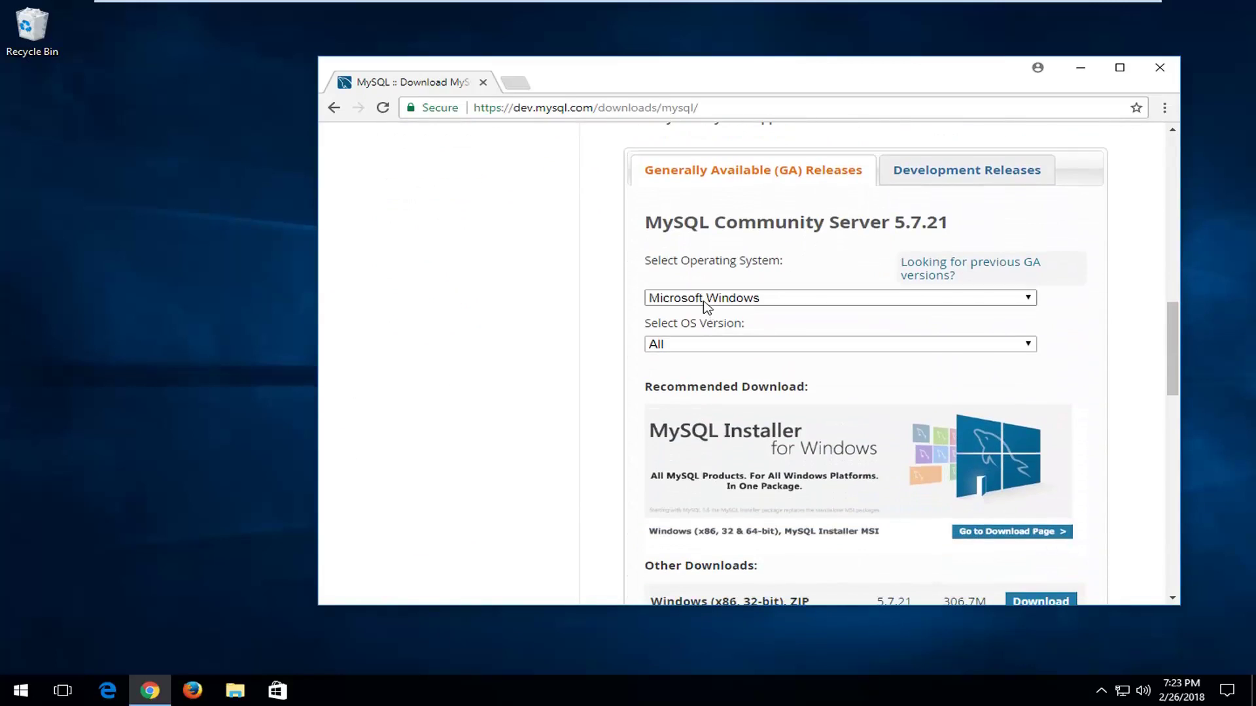
pyautogui.click(705, 302)
pyautogui.click(696, 329)
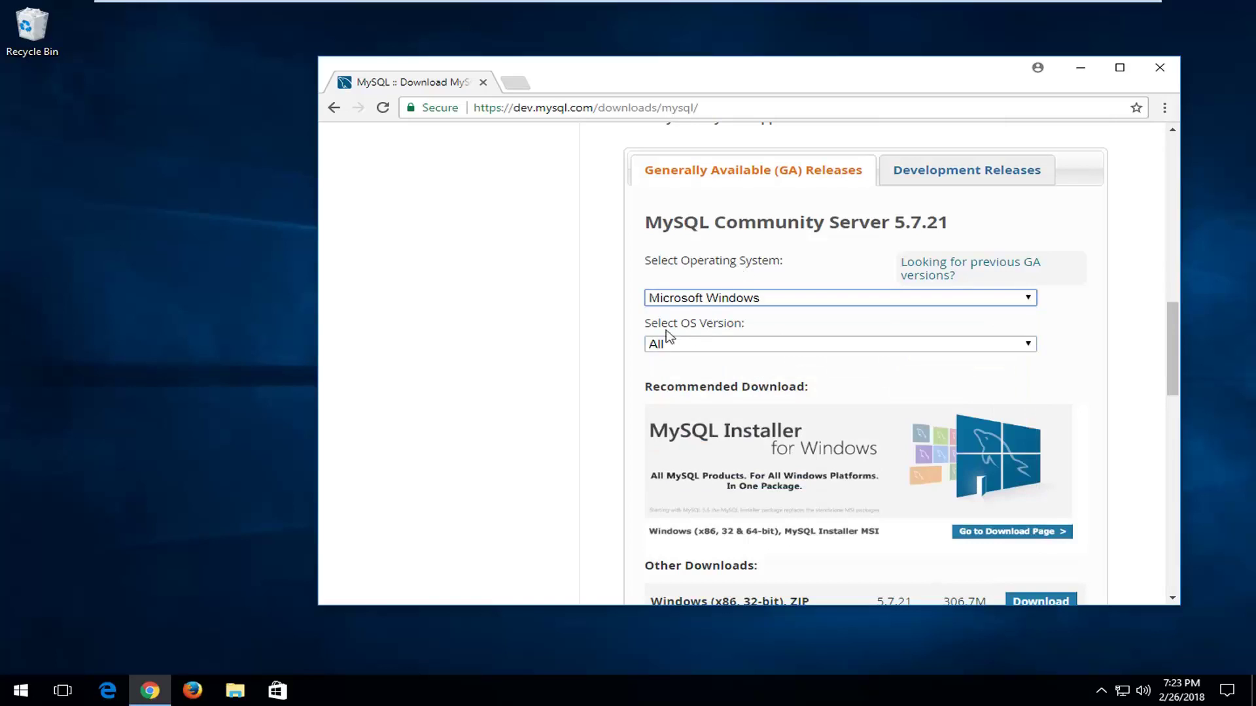
pyautogui.click(722, 346)
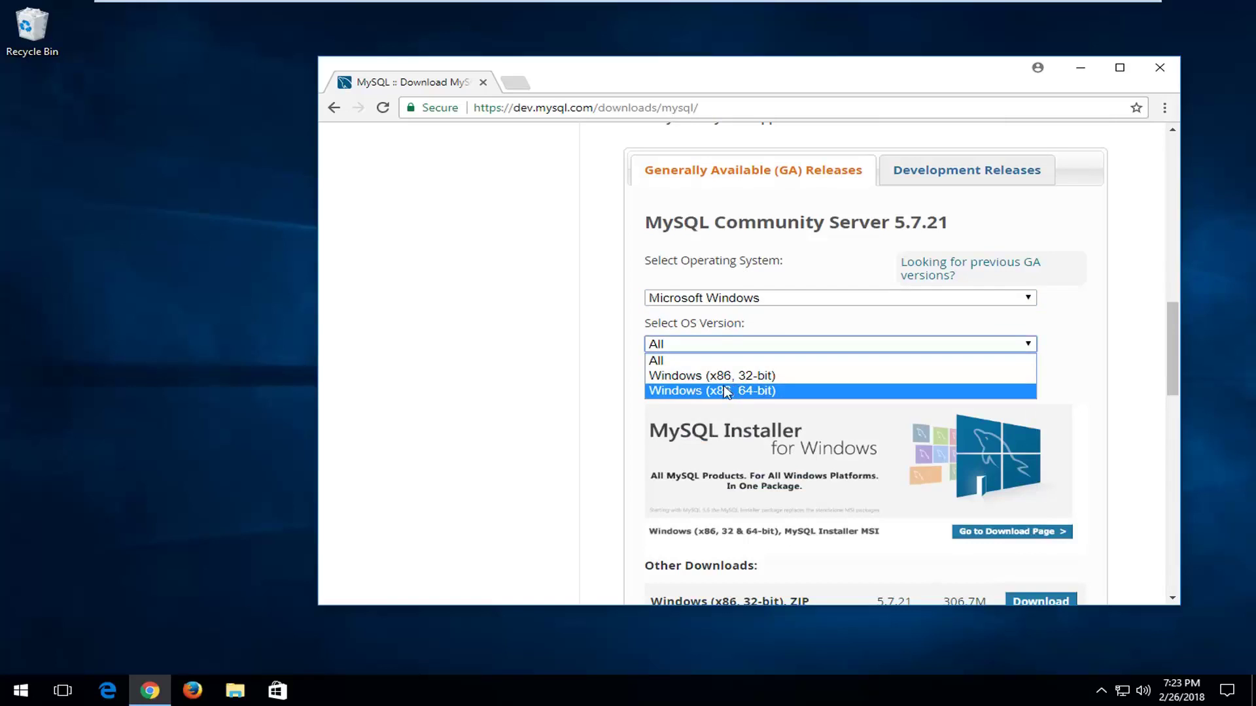
pyautogui.click(687, 380)
# - Go to the download page of the recommended MySQL Installer for Windows
pyautogui.scroll(-5, 715, 372)
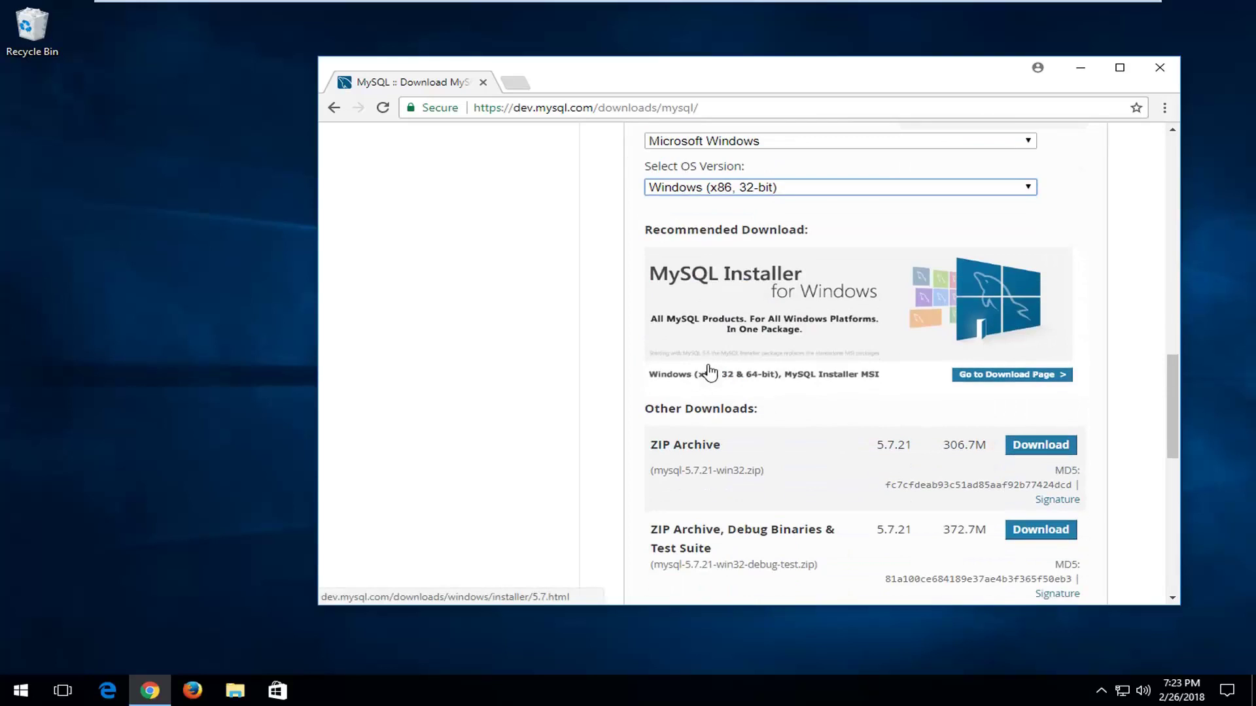
pyautogui.scroll(2, 874, 346)
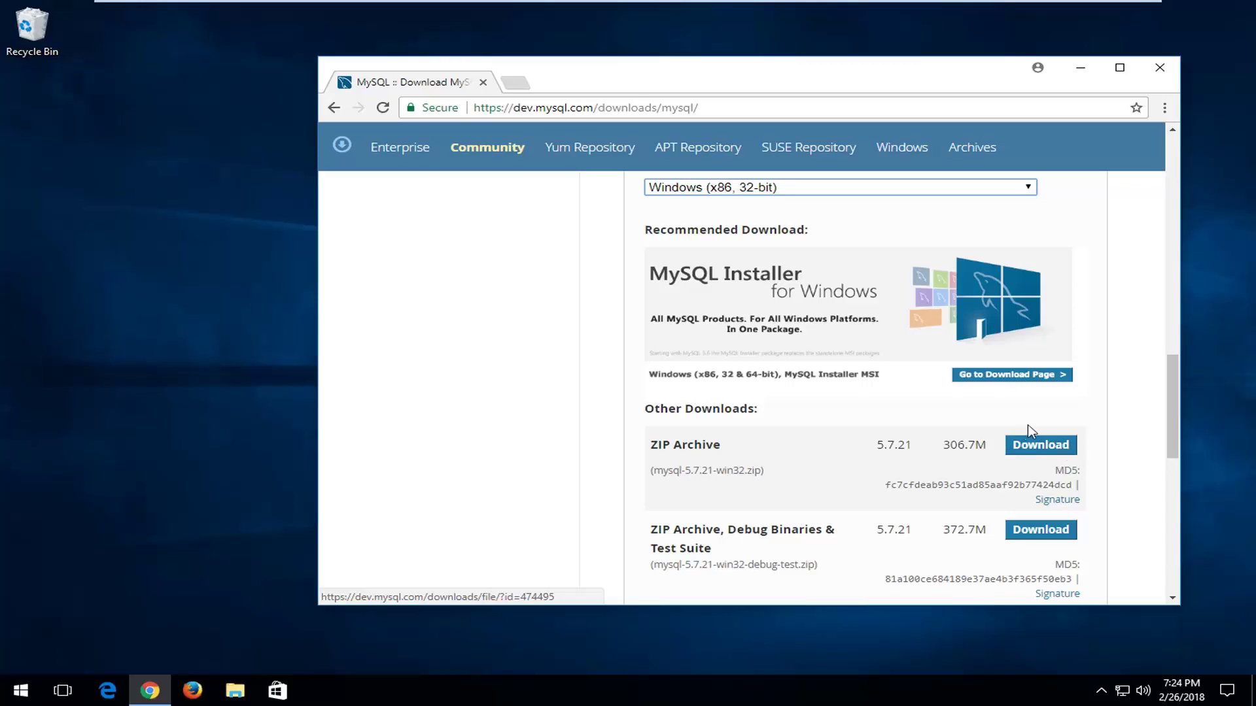
pyautogui.click(993, 376)
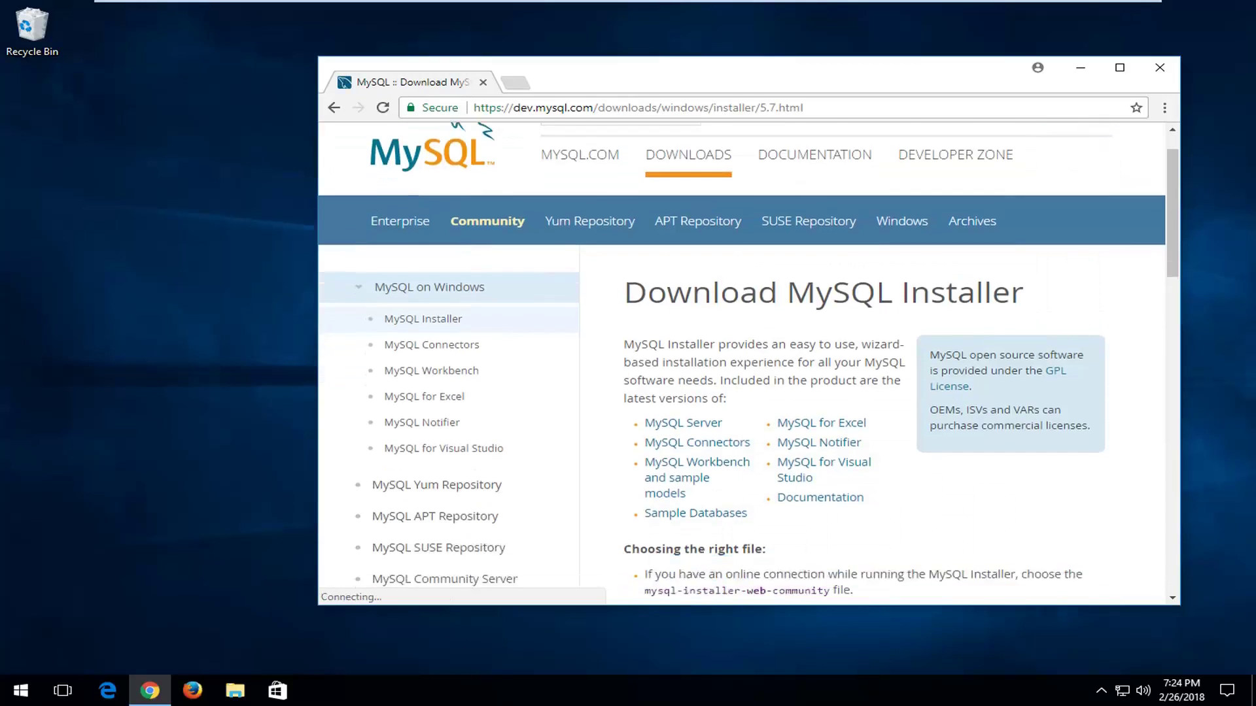
# - Download the web installer mysql-installer-web-community-5.7.21.0.msi without logging in or signing up for an Oracle account
pyautogui.scroll(-5, 844, 354)
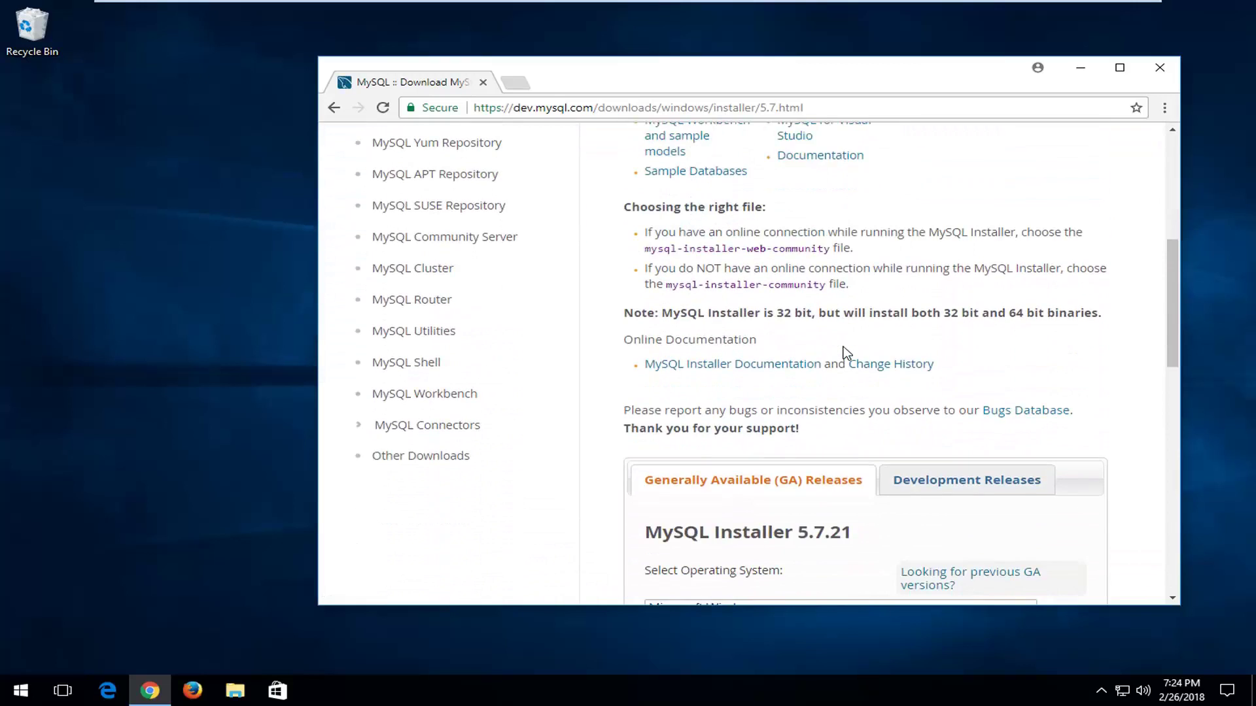
pyautogui.scroll(-5, 848, 353)
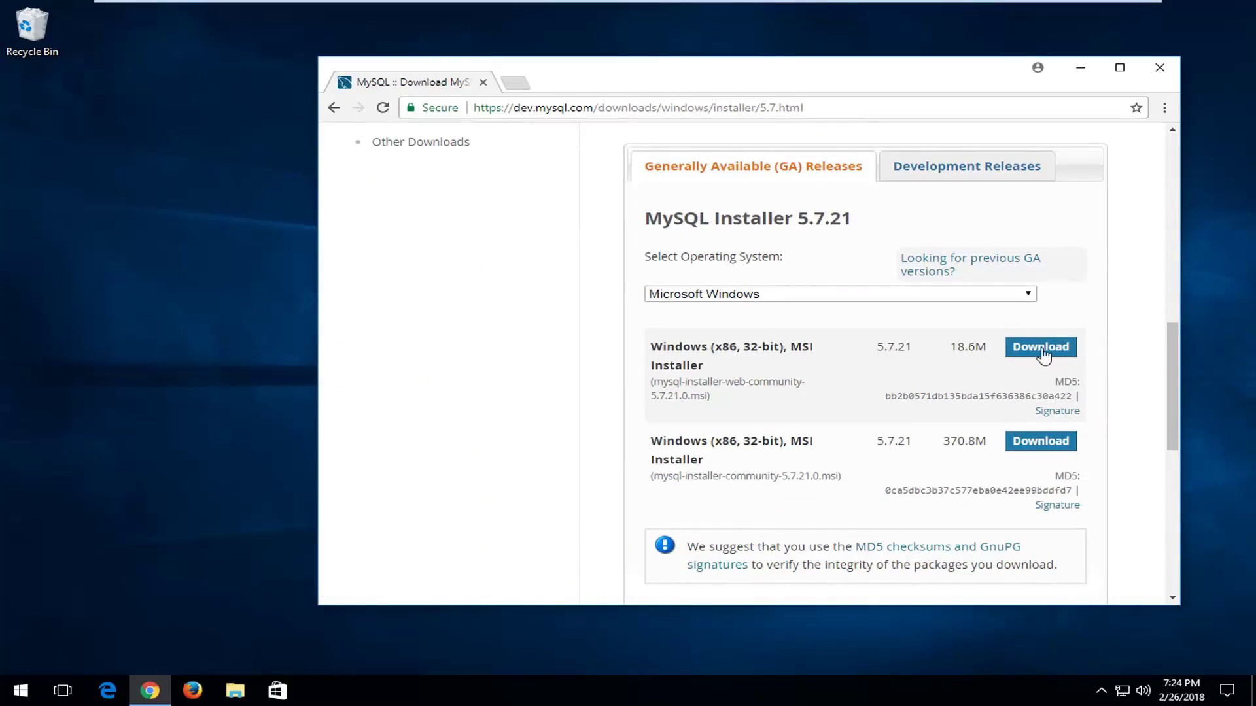
pyautogui.click(1056, 347)
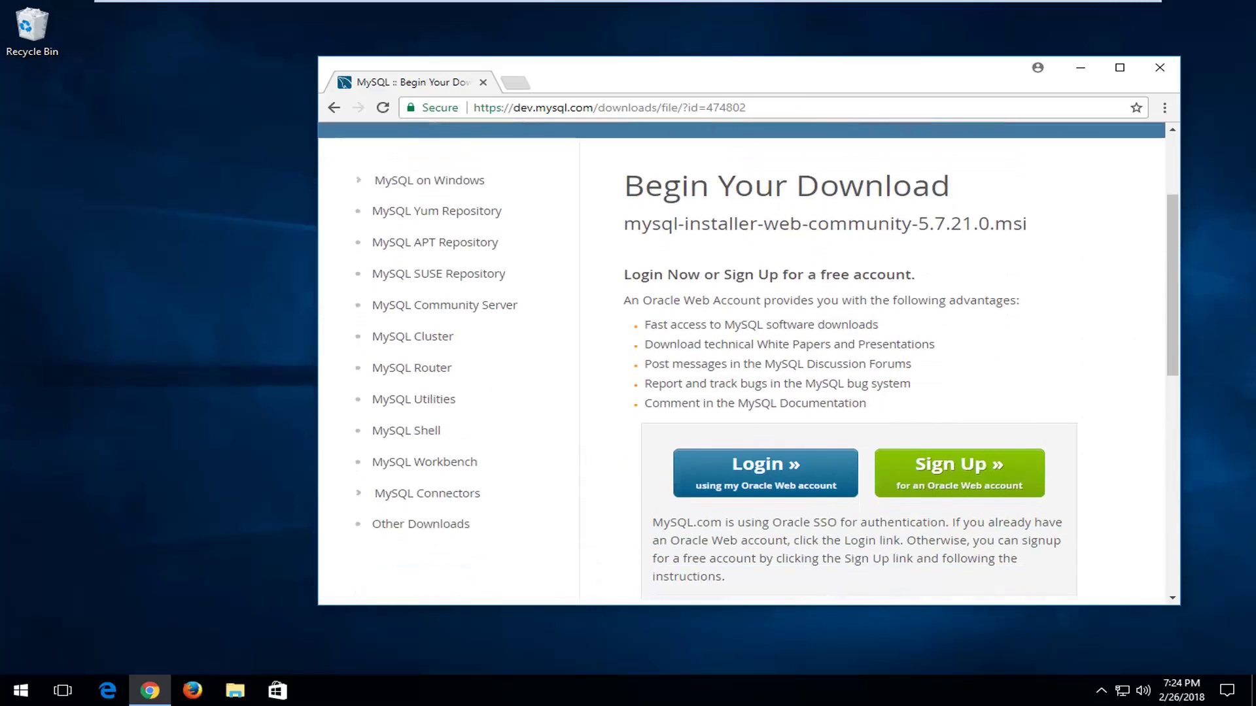
pyautogui.scroll(-3, 699, 487)
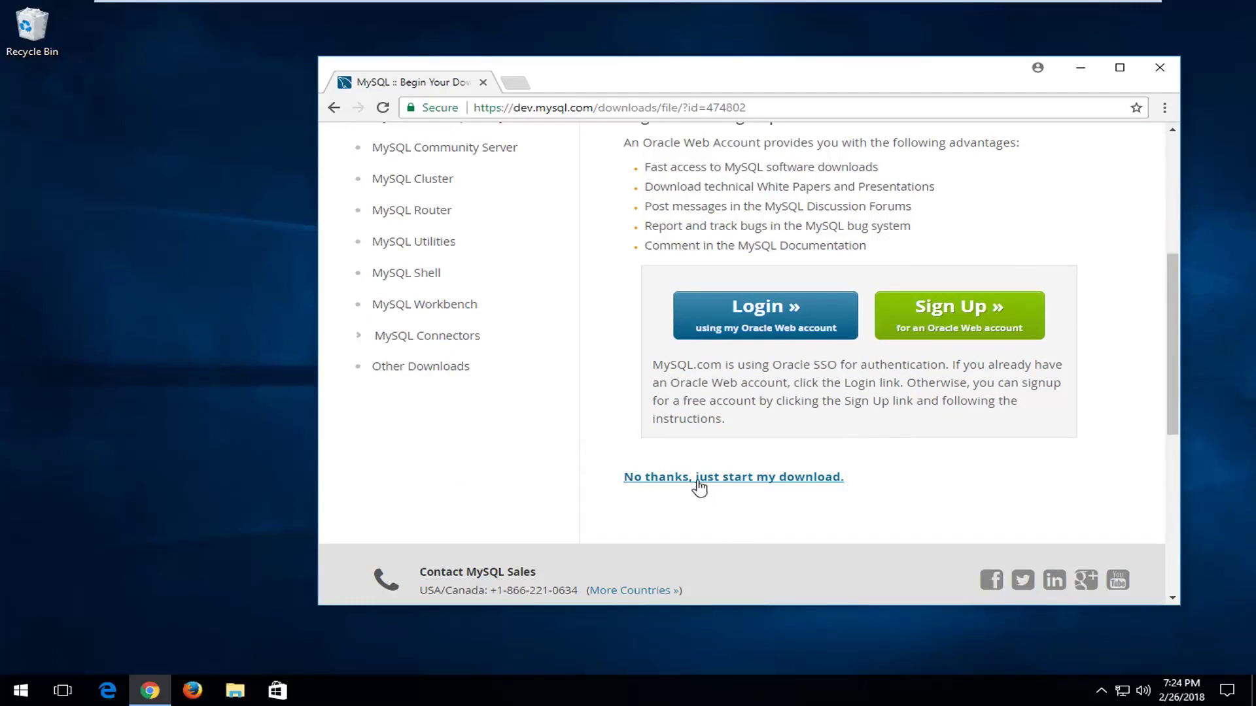
pyautogui.click(746, 486)
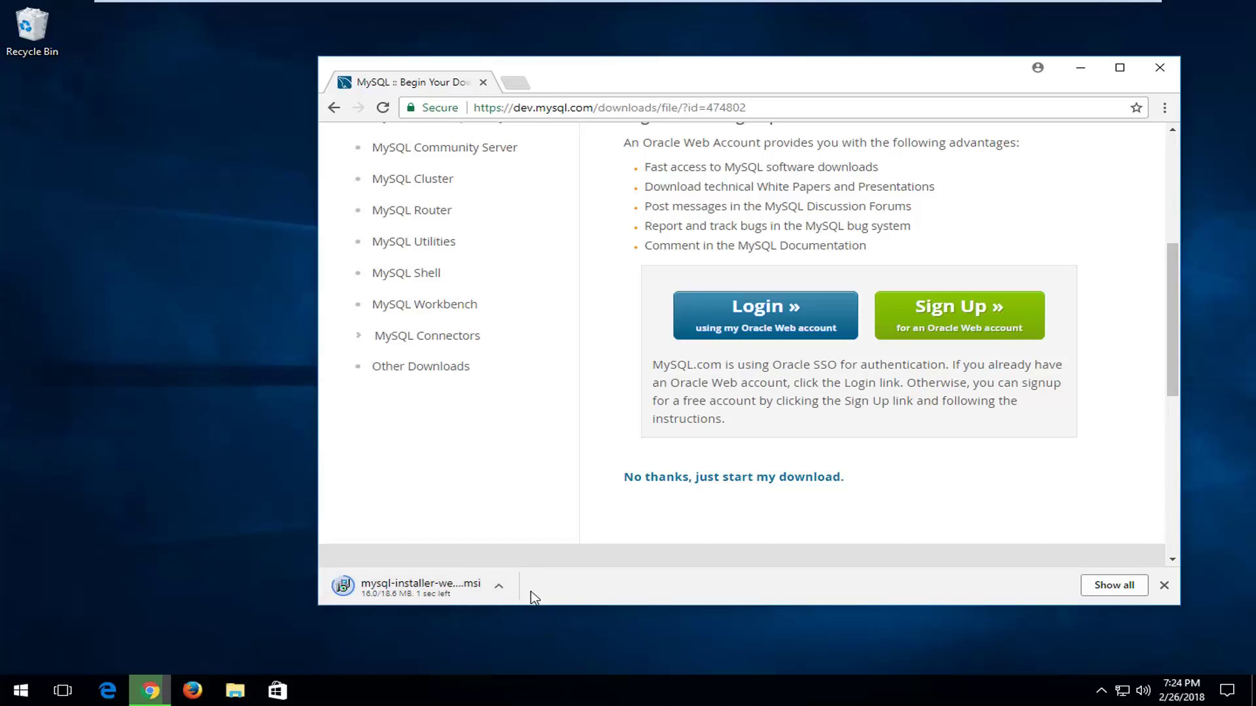
# - Run the downloaded MySQL installer with the browser minimized, allowing both the package and MySQLInstallerLauncher.exe to make changes to the device
pyautogui.click(376, 588)
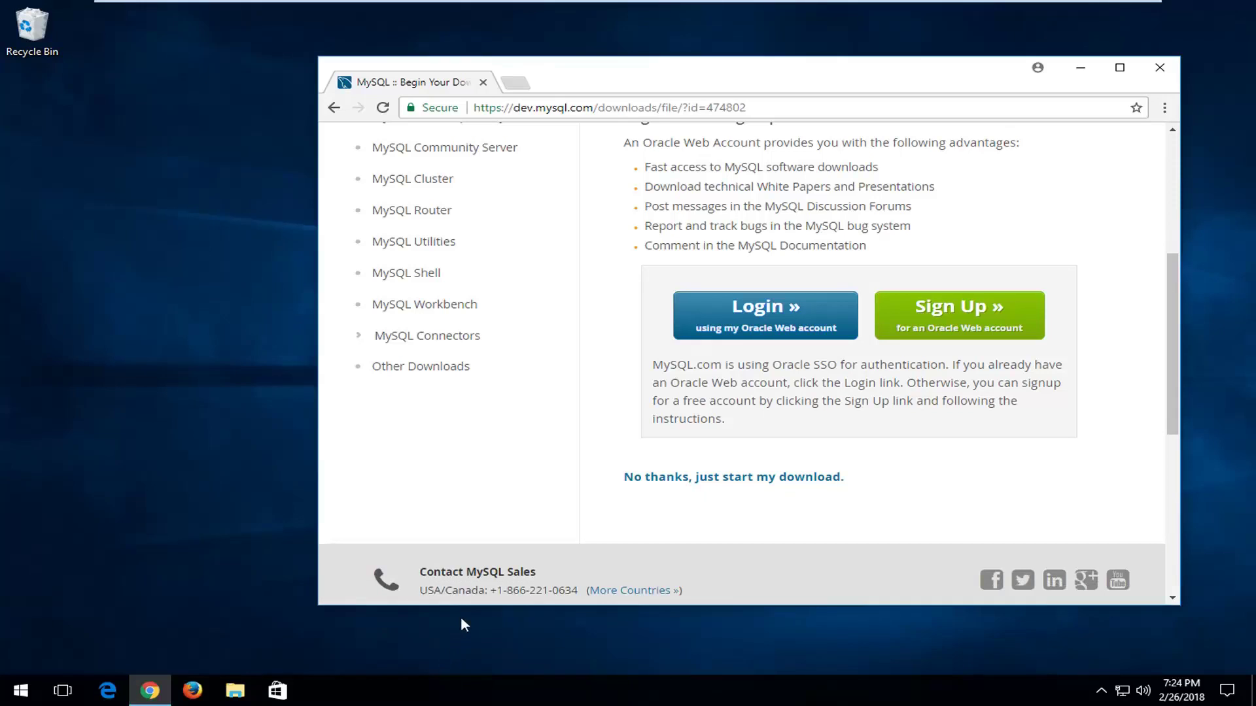
pyautogui.click(1082, 68)
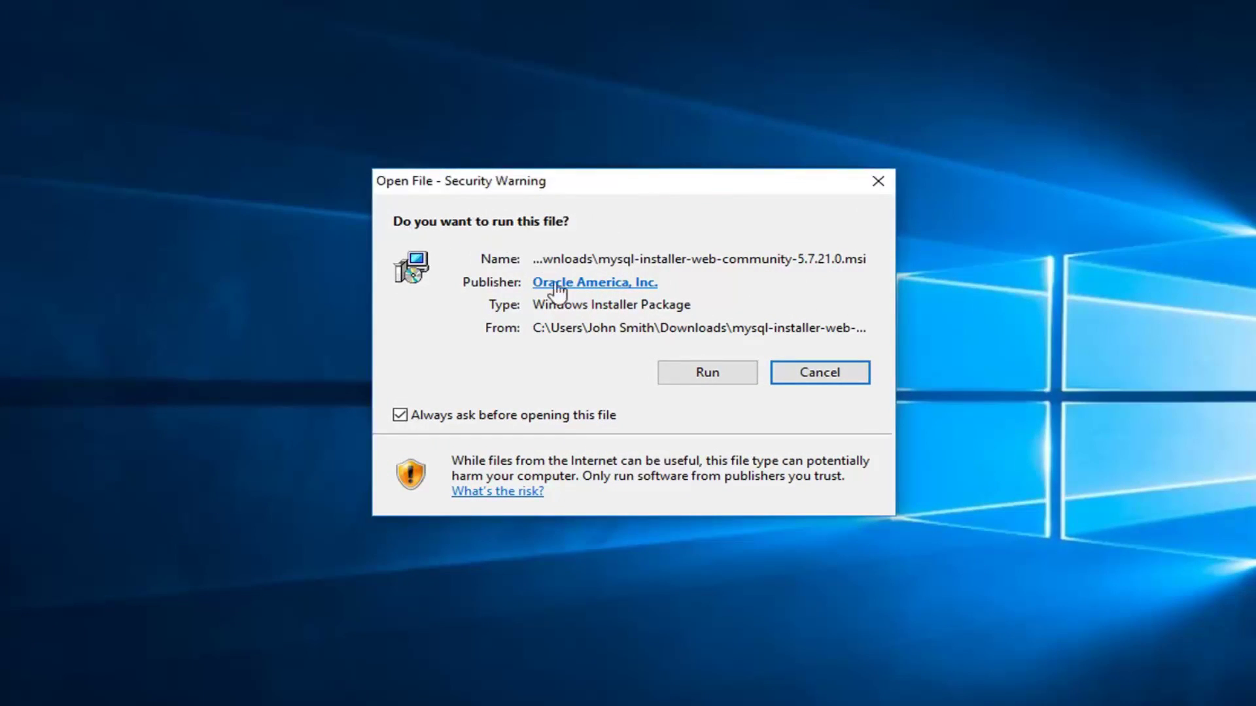
pyautogui.click(700, 378)
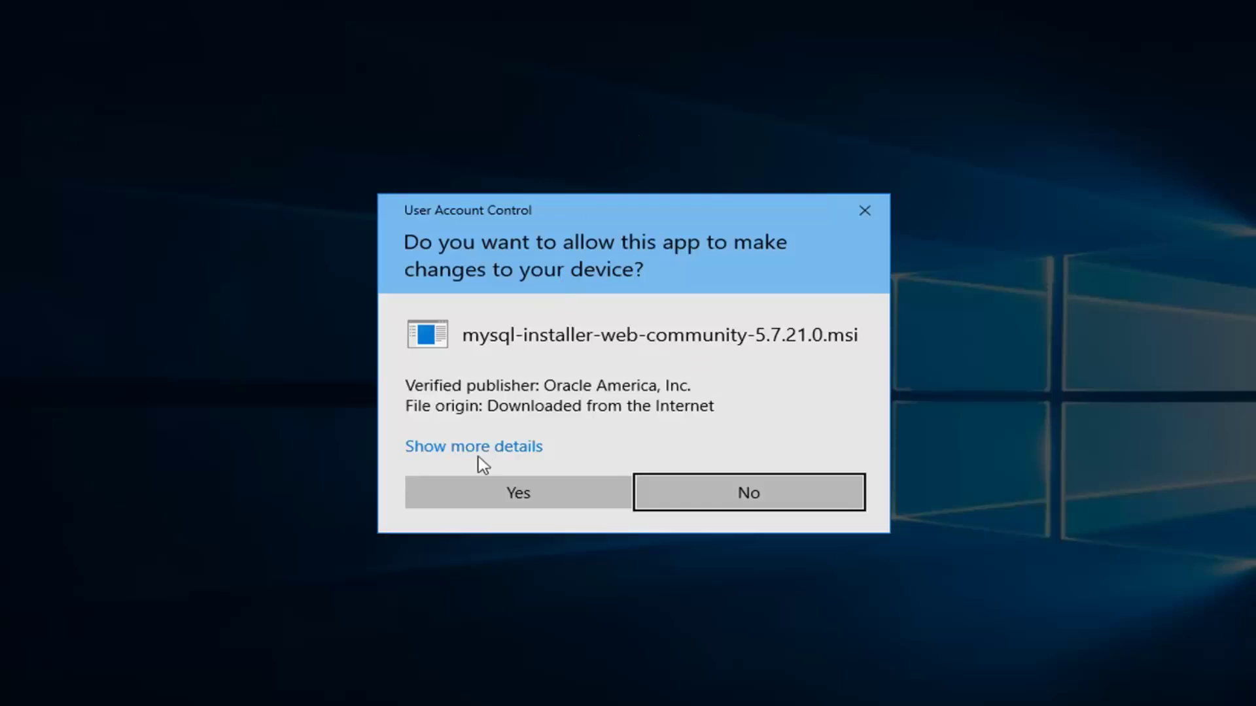
pyautogui.click(484, 492)
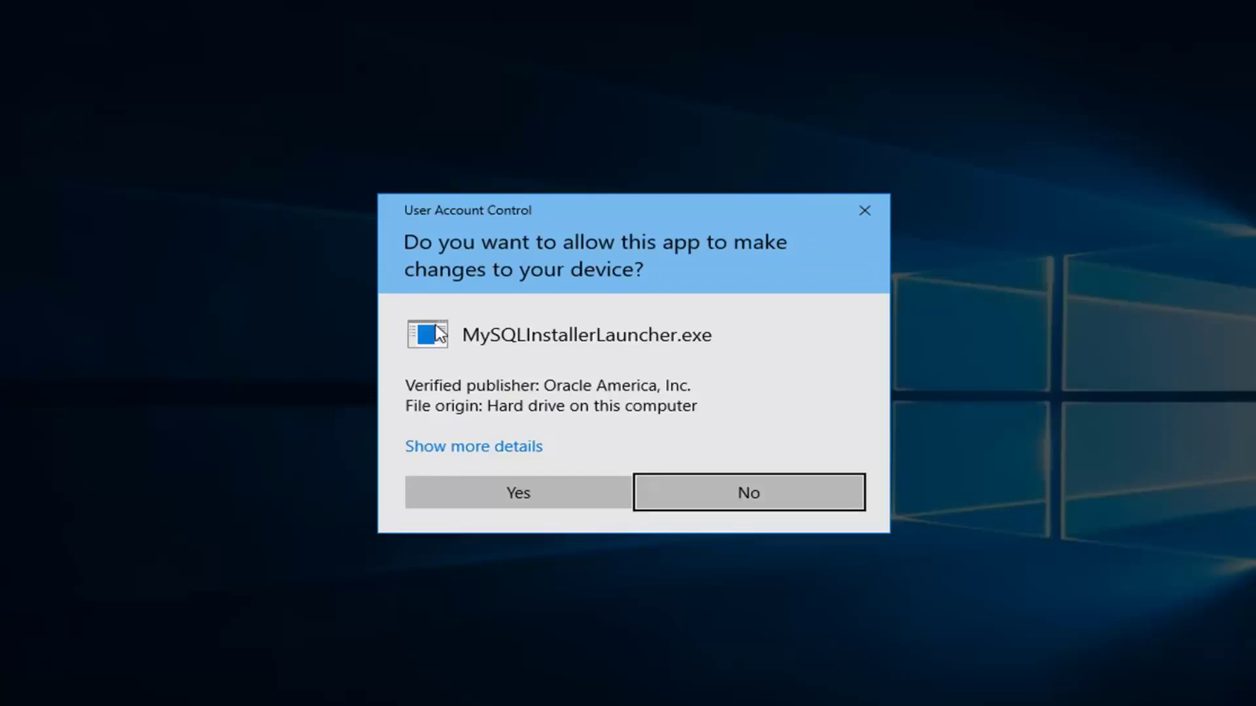
pyautogui.click(547, 493)
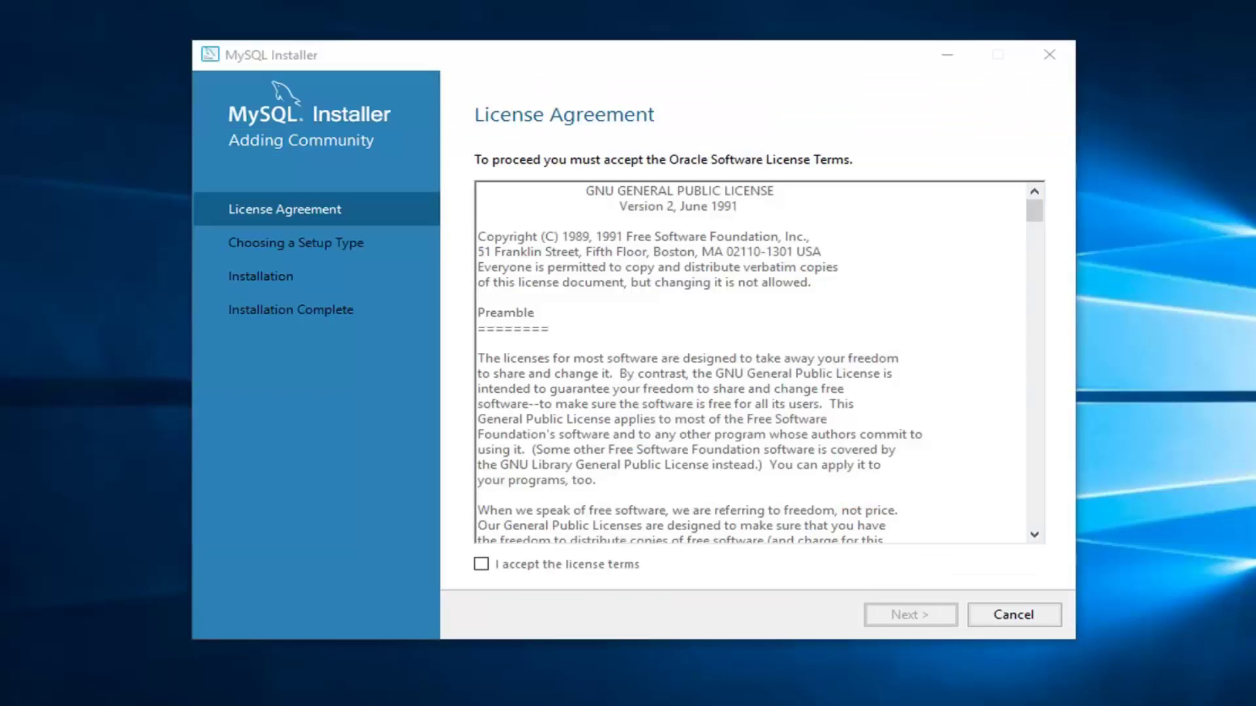
# - Accept the license terms and proceed with the Developer Default setup type, staying on Check Requirements rather than skipping the unmet ones
pyautogui.click(483, 566)
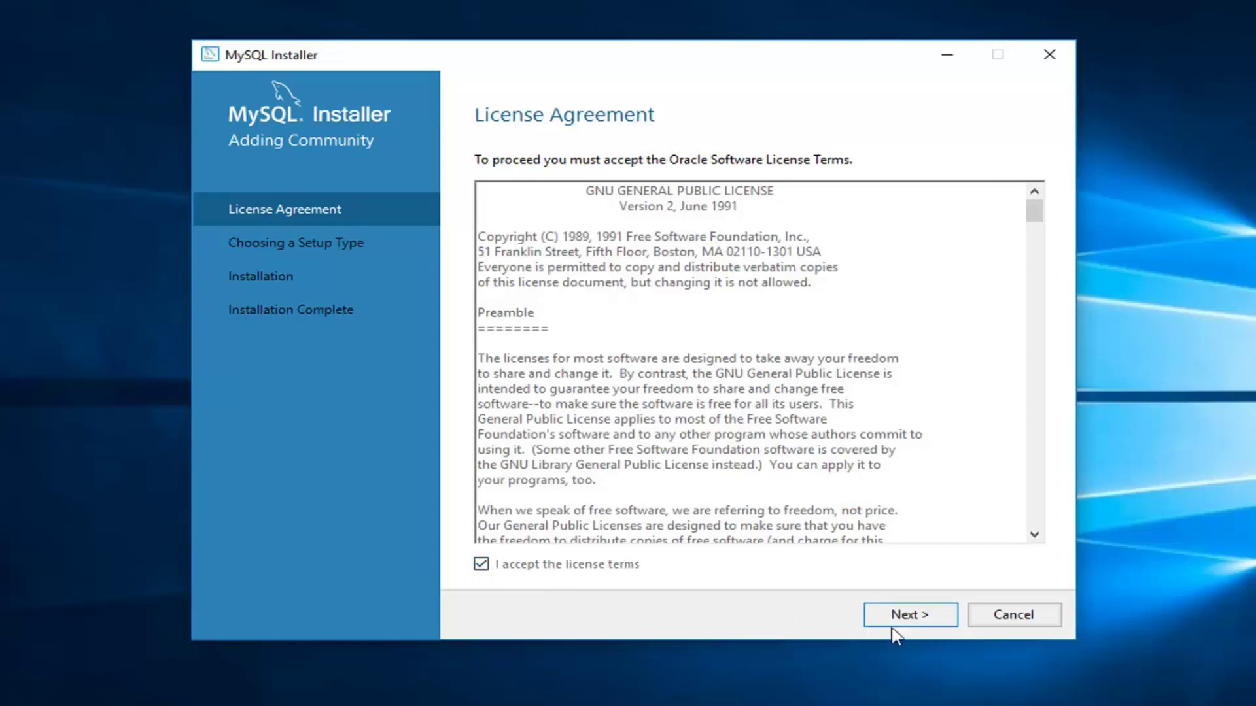
pyautogui.click(913, 612)
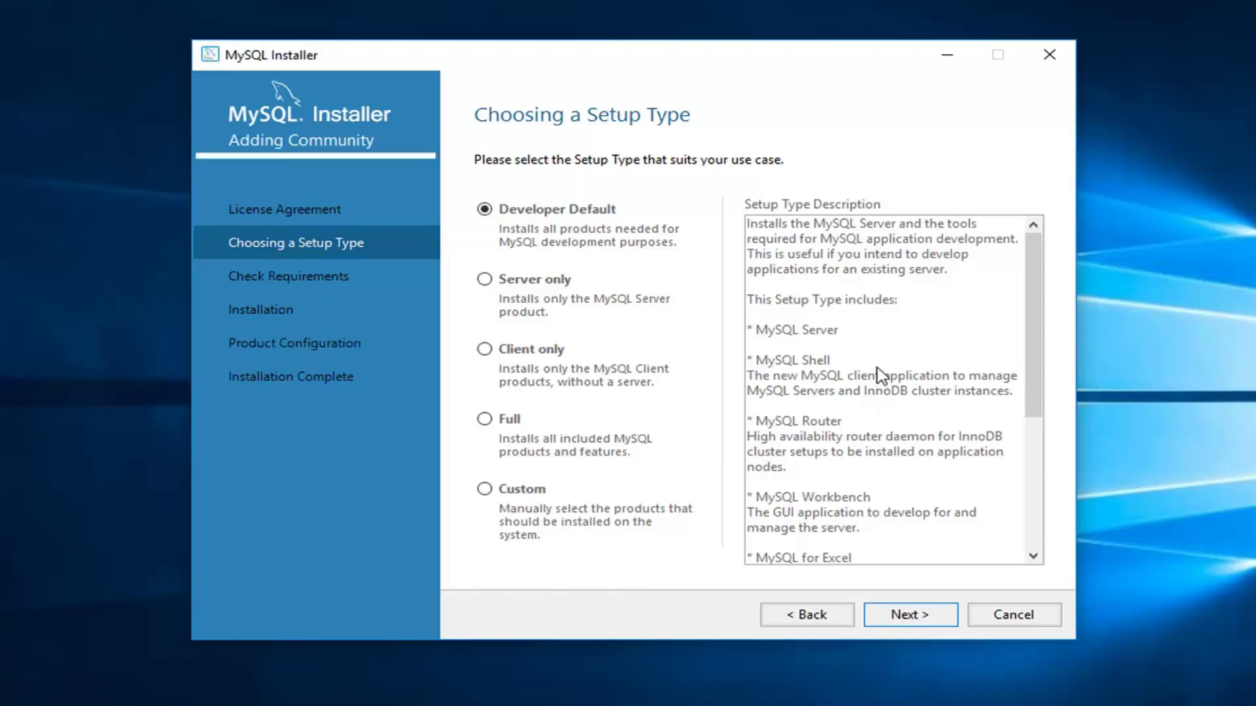
pyautogui.click(879, 616)
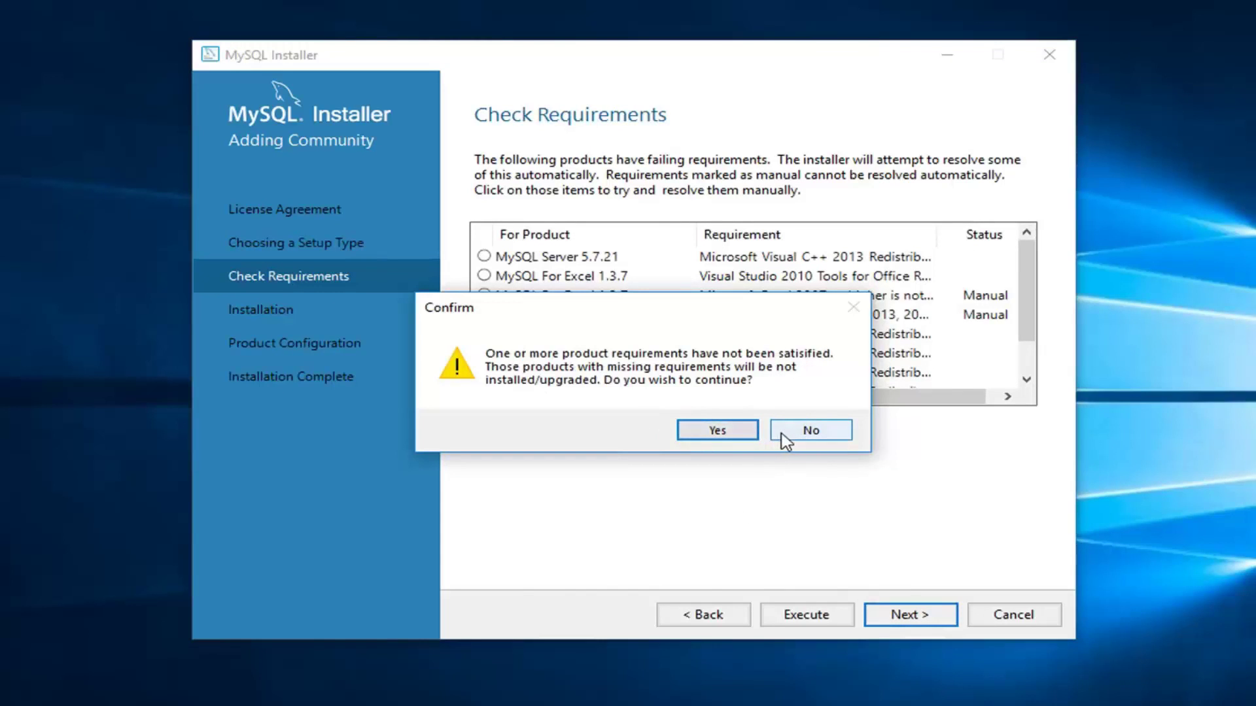
pyautogui.click(810, 434)
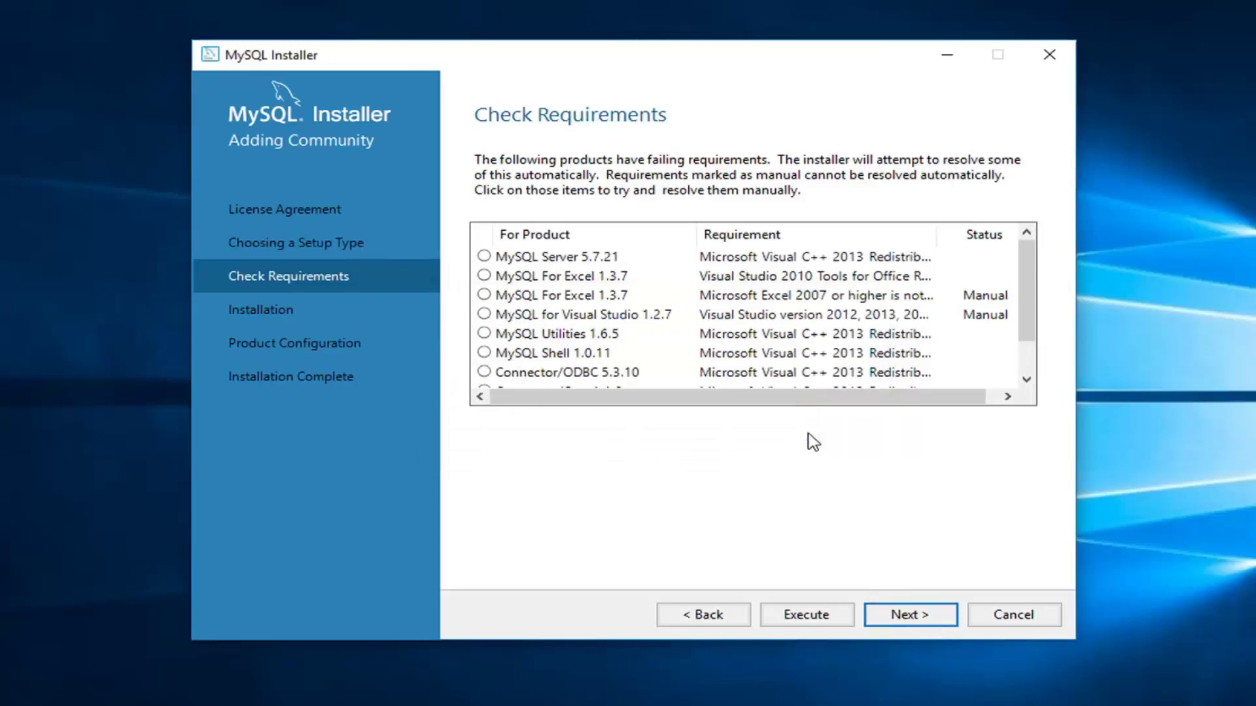
# - Review the requirement details for MySQL Server and MySQL For Excel, and execute the automatic resolution of the failing requirements
pyautogui.click(483, 261)
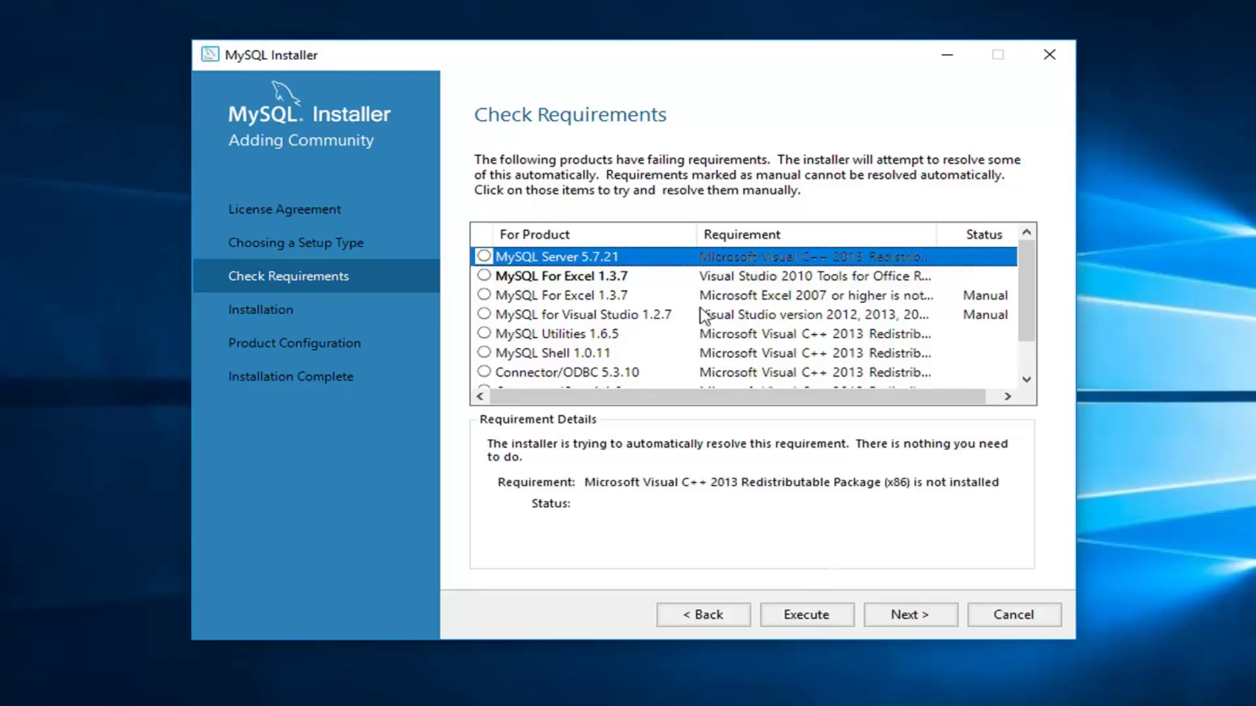
pyautogui.click(801, 280)
pyautogui.click(776, 298)
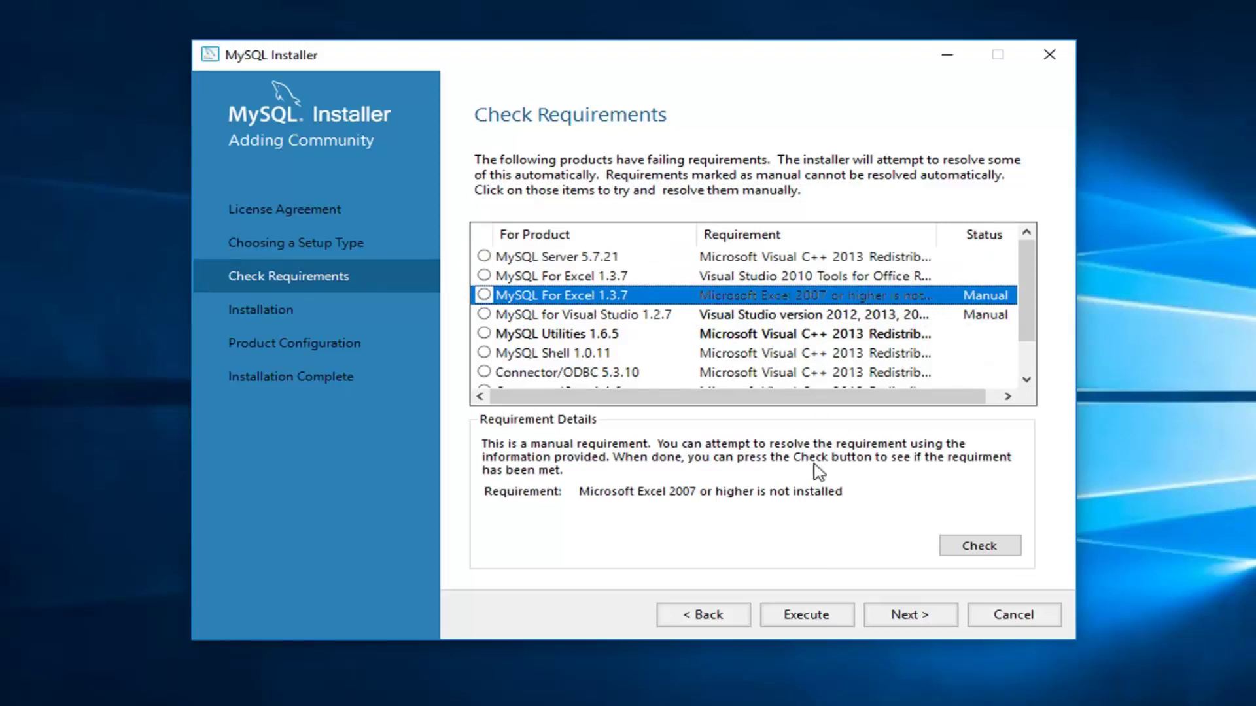
pyautogui.click(768, 273)
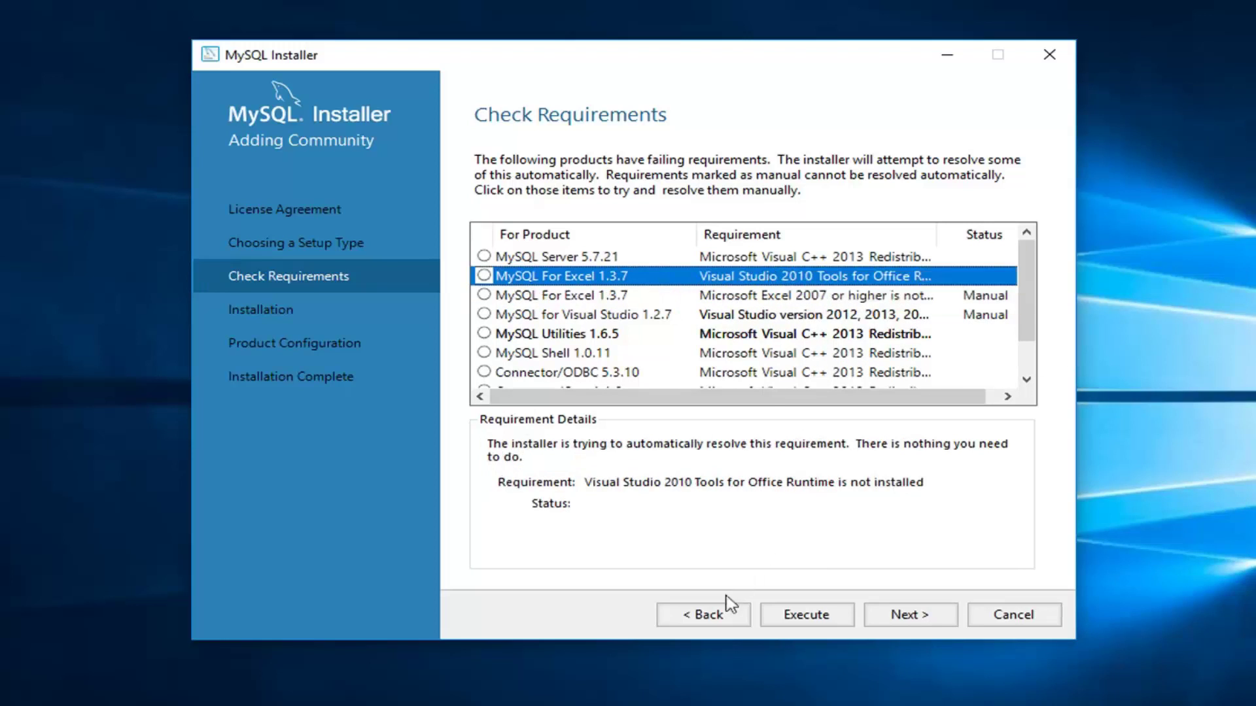
pyautogui.click(802, 618)
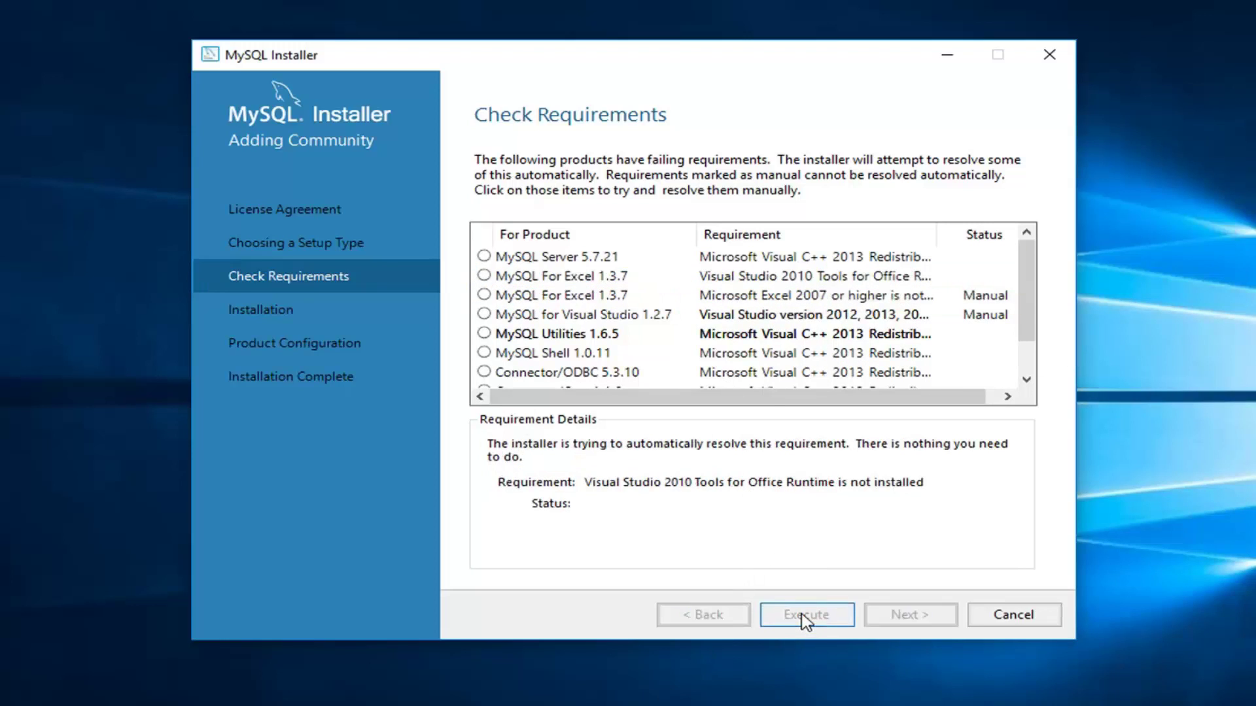
# - Agree to the license terms of Microsoft Visual C++ 2013 Redistributable (x86) and install it
pyautogui.click(490, 337)
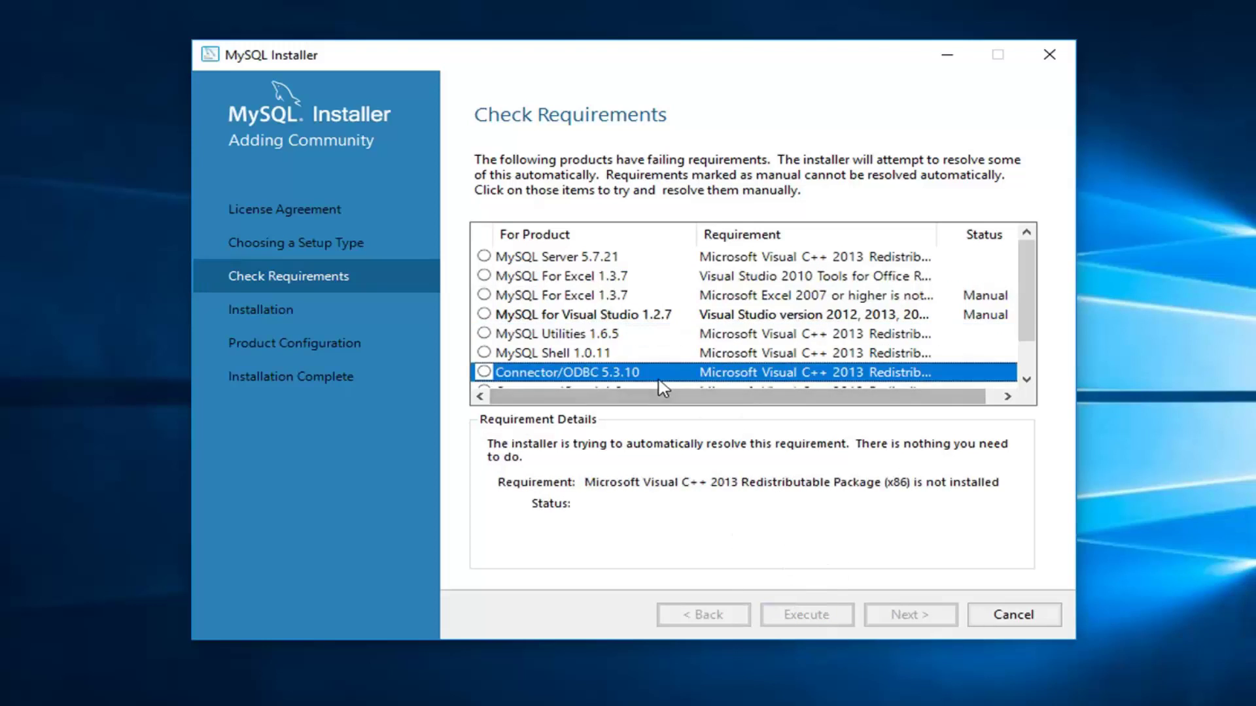
pyautogui.click(591, 315)
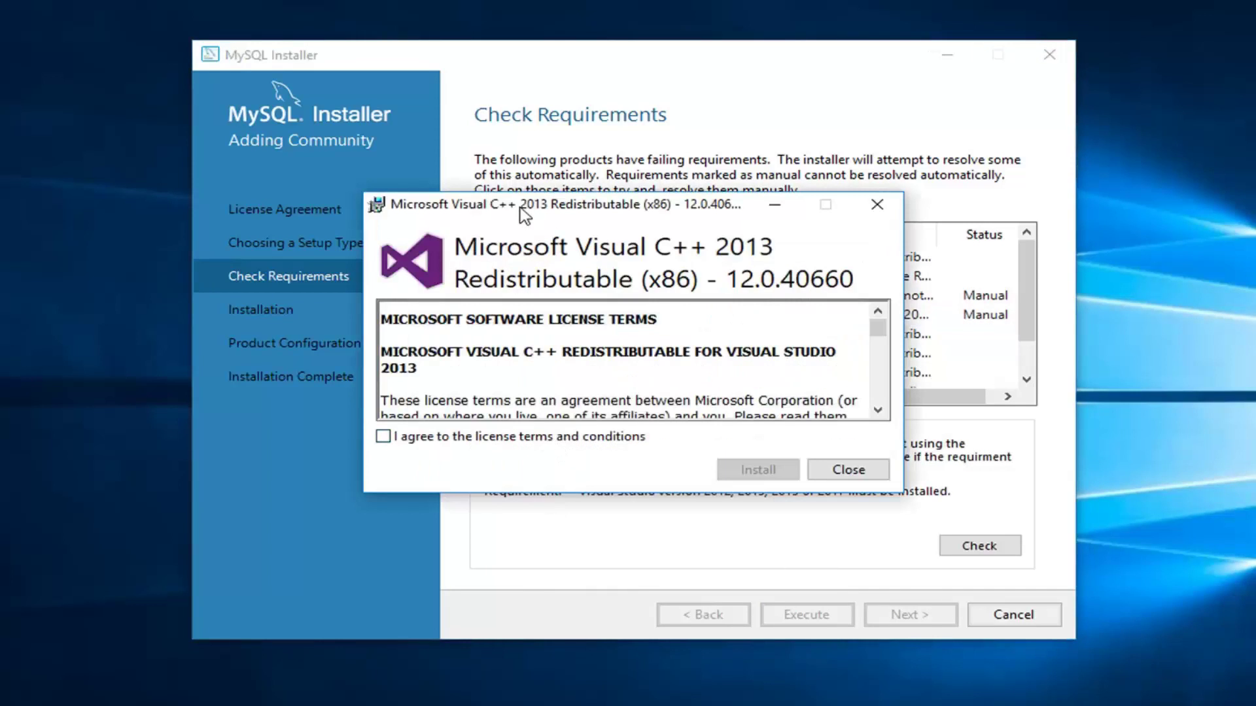
pyautogui.click(401, 447)
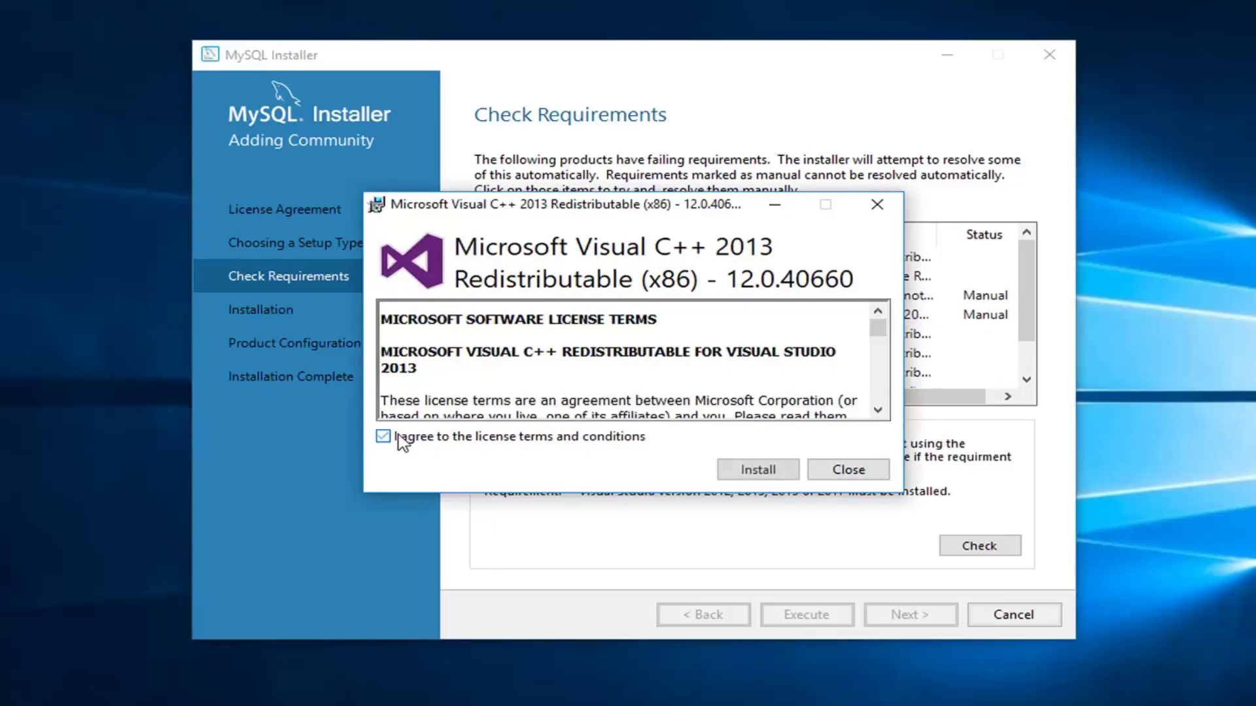
pyautogui.click(401, 447)
pyautogui.click(450, 446)
pyautogui.click(746, 471)
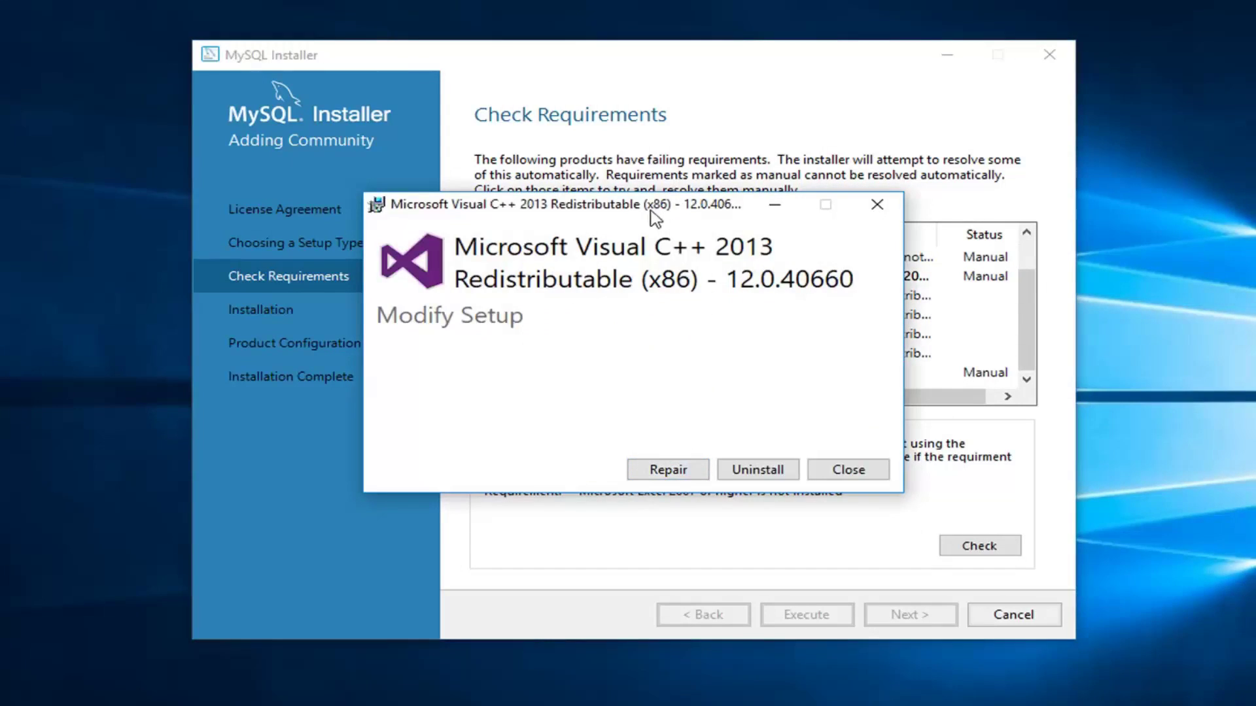
# - Move the Modify Setup window of Microsoft Visual C++ 2013 Redistributable (x86) aside and close it
pyautogui.moveTo(649, 208); pyautogui.dragTo(715, 205)
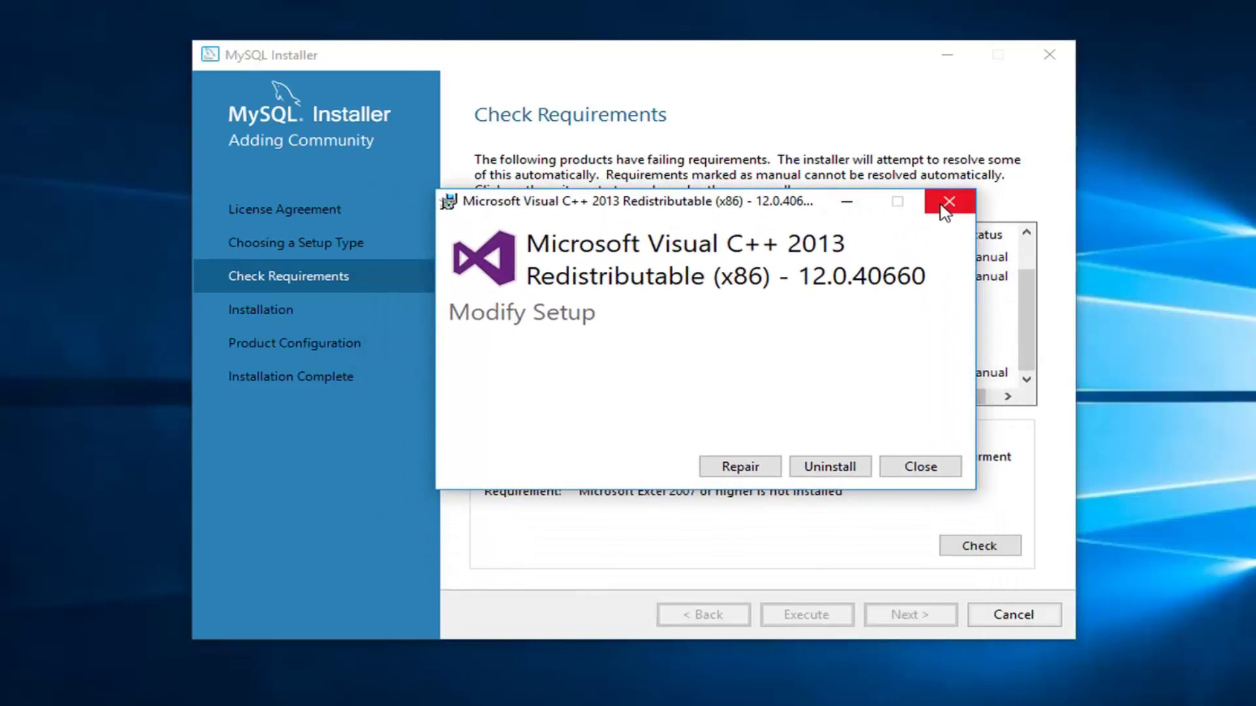